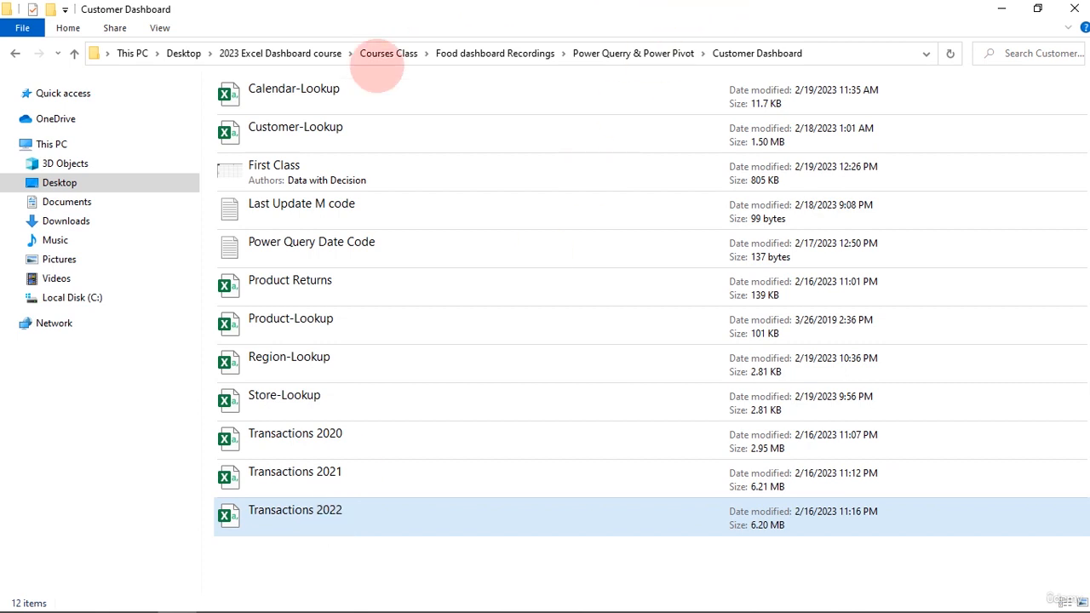
mouse_move(431, 114)
mouse_down()
mouse_move(530, 126)
mouse_move(523, 195)
mouse_move(451, 209)
mouse_move(426, 197)
mouse_move(430, 121)
mouse_up()
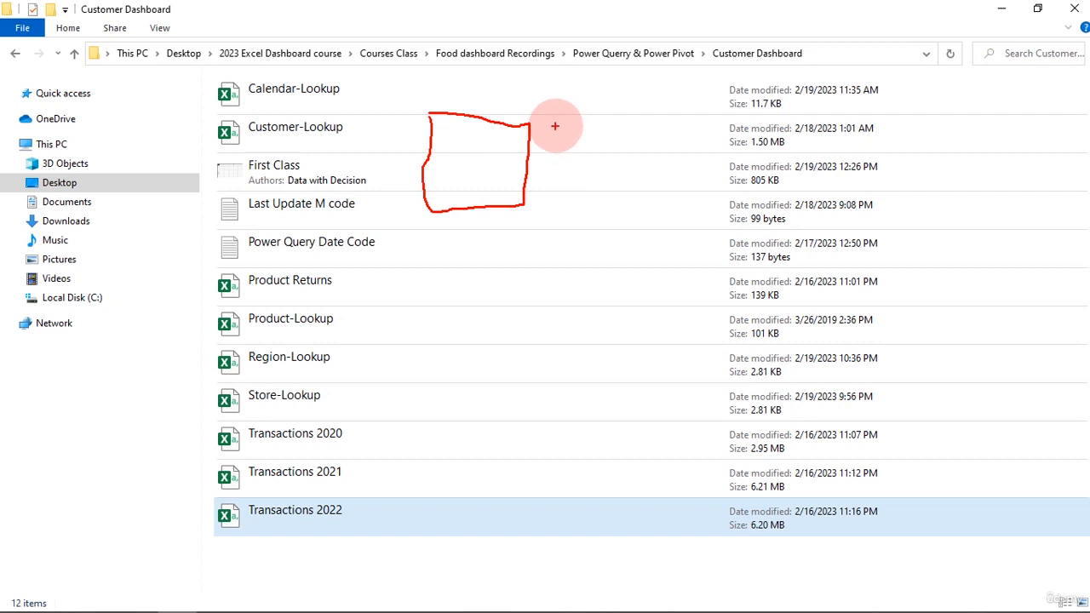
mouse_move(560, 119)
mouse_down()
mouse_move(574, 111)
mouse_move(606, 166)
mouse_move(574, 199)
mouse_move(551, 196)
mouse_move(540, 170)
mouse_move(550, 124)
mouse_move(576, 110)
mouse_move(626, 231)
mouse_move(620, 271)
mouse_move(688, 267)
mouse_move(697, 112)
mouse_move(626, 121)
mouse_up()
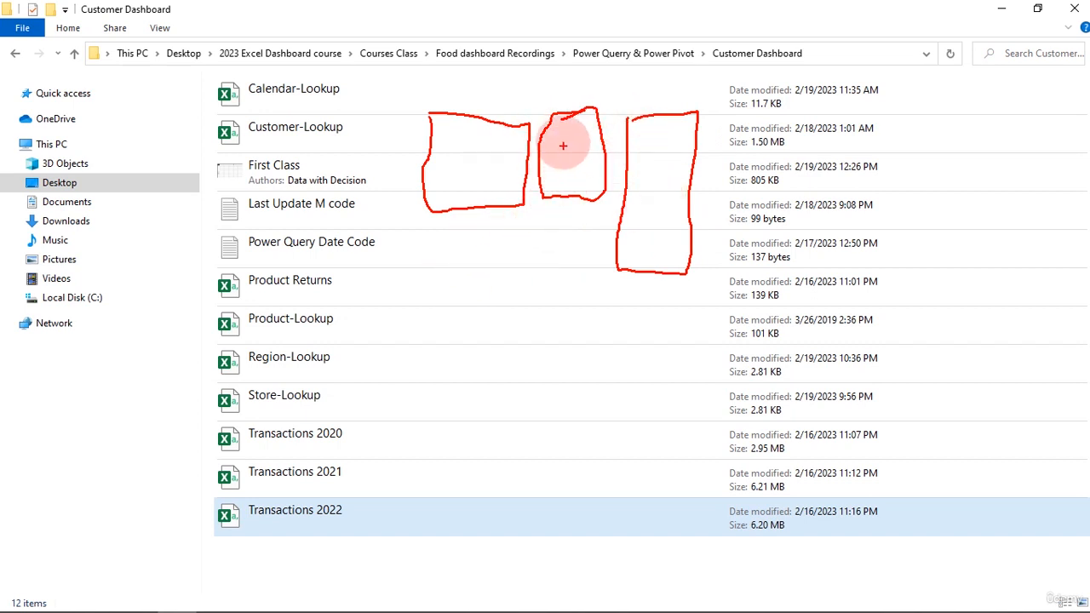
mouse_move(552, 113)
mouse_down()
mouse_move(596, 114)
mouse_move(607, 127)
mouse_move(554, 194)
mouse_up()
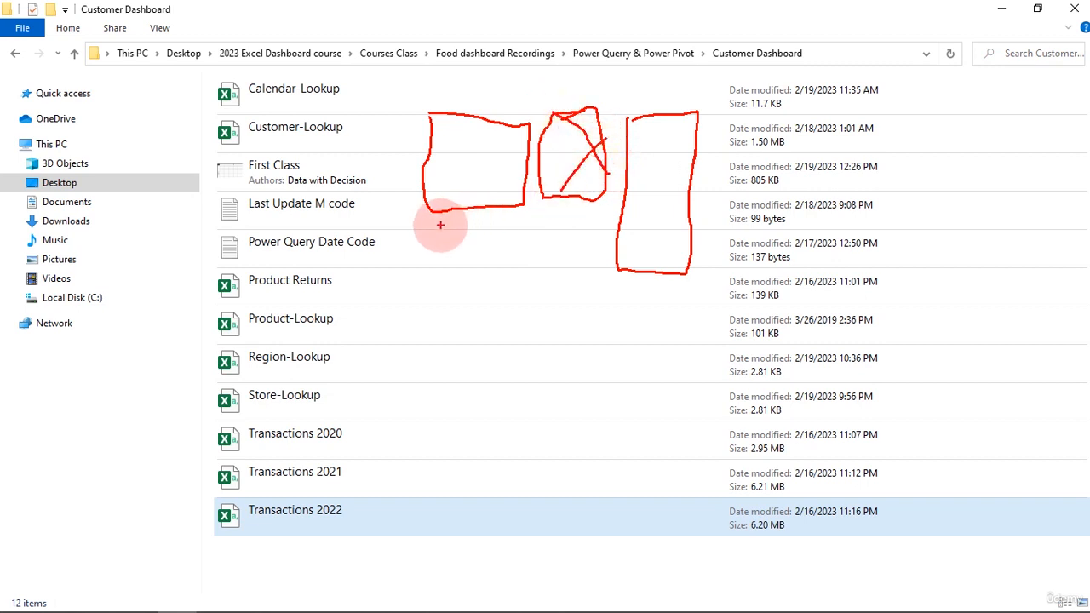
mouse_move(435, 213)
mouse_down()
mouse_move(430, 277)
mouse_move(494, 280)
mouse_move(520, 239)
mouse_move(522, 204)
mouse_up()
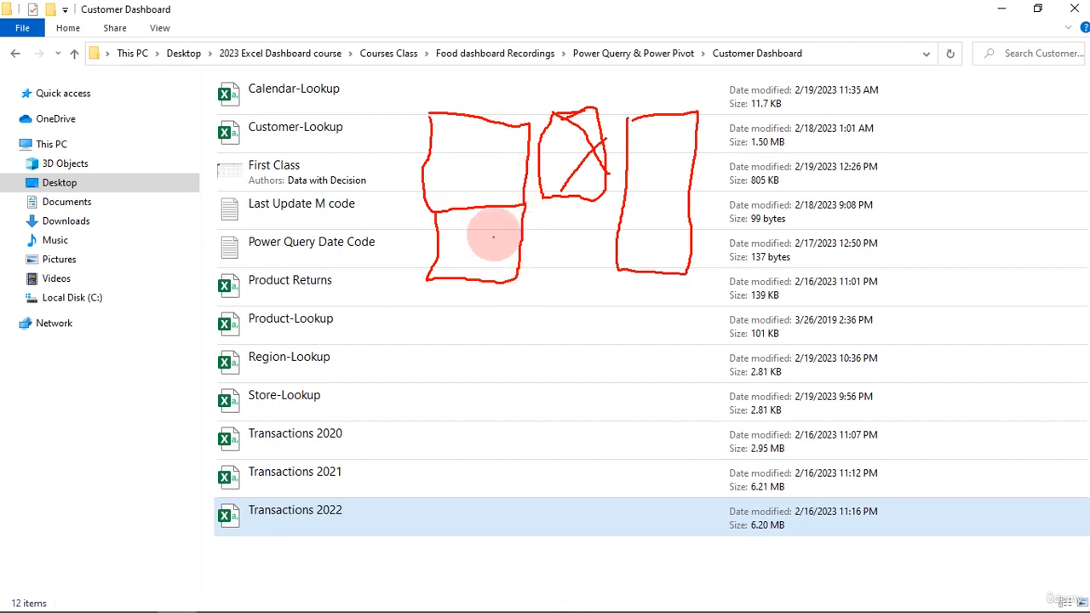
drag(639, 154, 669, 204)
drag(677, 156, 631, 213)
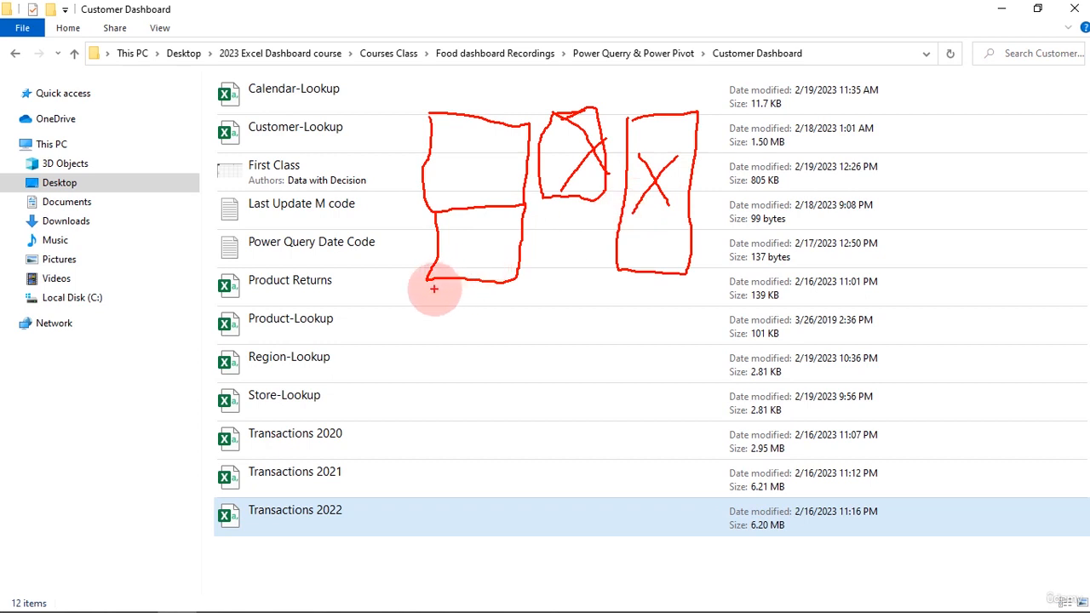
mouse_move(430, 279)
mouse_down()
mouse_move(428, 406)
mouse_move(494, 418)
mouse_move(509, 416)
mouse_move(514, 274)
mouse_up()
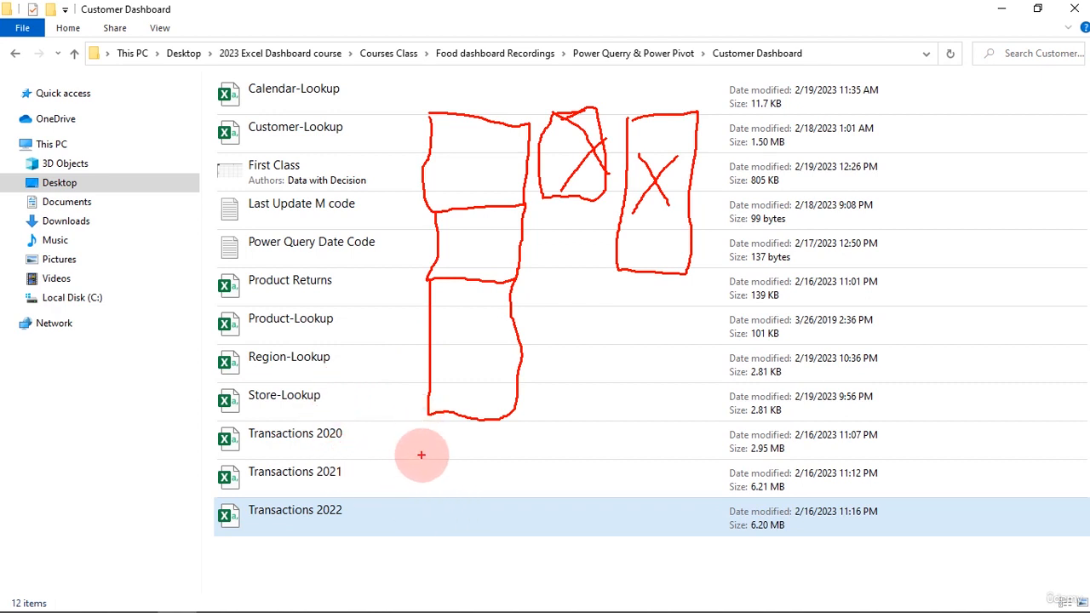
key(Escape)
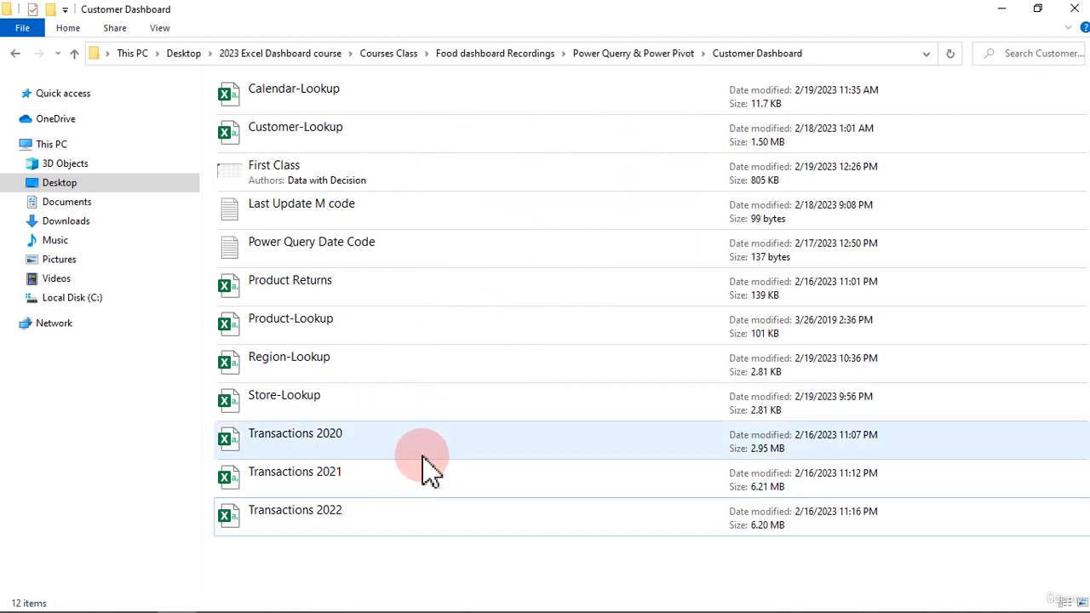
mouse_move(379, 98)
mouse_down()
mouse_move(383, 210)
mouse_move(501, 222)
mouse_move(506, 116)
mouse_move(452, 99)
mouse_move(386, 99)
mouse_move(418, 206)
mouse_up()
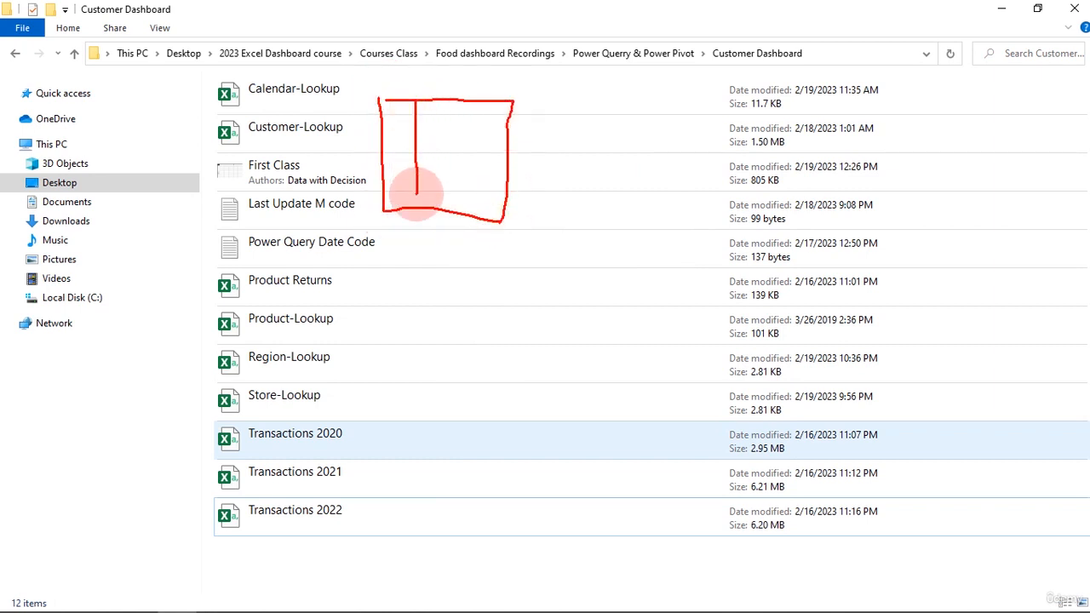
drag(464, 100, 464, 208)
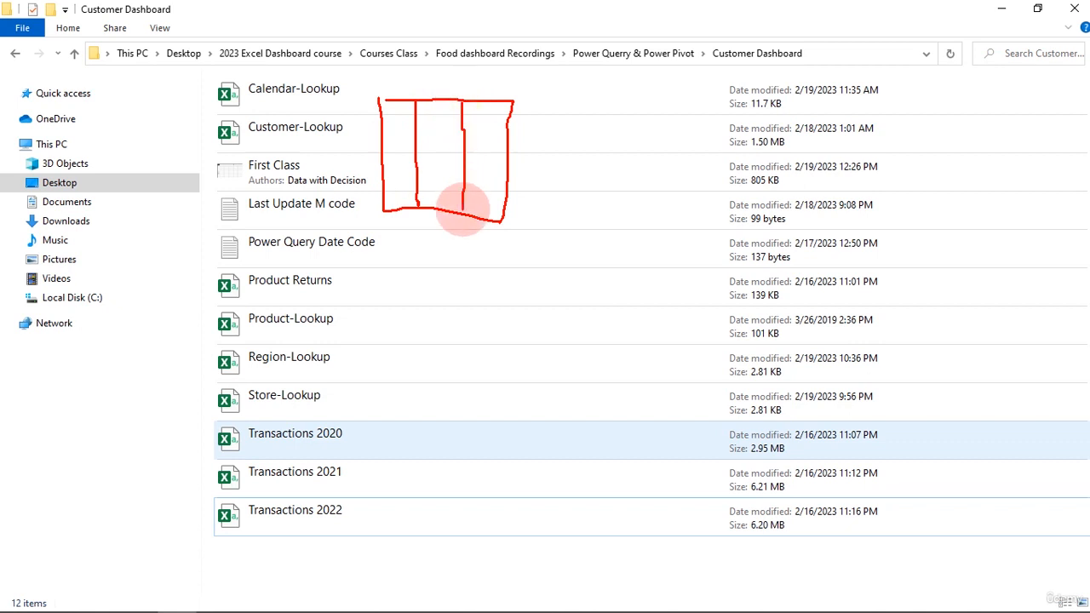
mouse_move(429, 303)
mouse_down()
mouse_move(428, 344)
mouse_move(533, 382)
mouse_move(604, 382)
mouse_move(605, 305)
mouse_move(436, 309)
mouse_move(443, 384)
mouse_up()
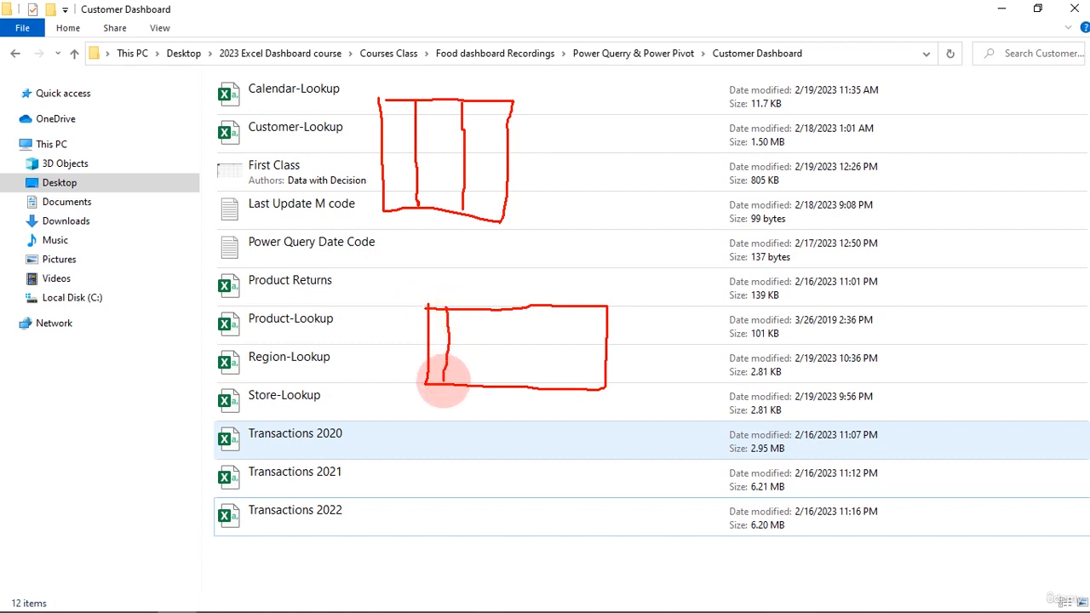
drag(486, 311, 482, 389)
drag(514, 309, 509, 376)
drag(545, 301, 533, 385)
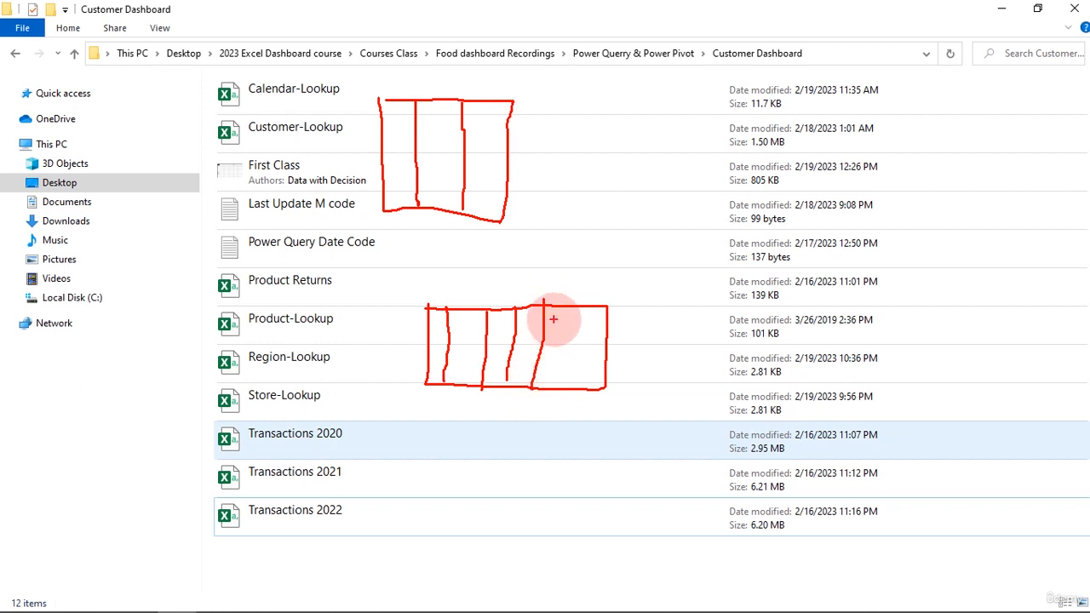
drag(570, 306, 563, 380)
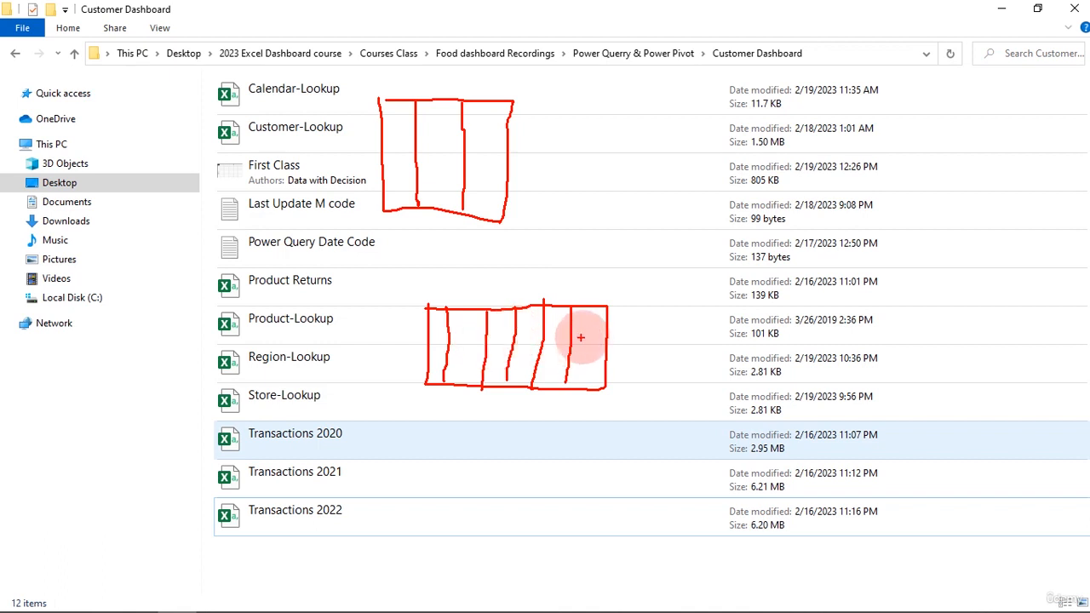
mouse_move(585, 335)
mouse_down()
mouse_move(594, 350)
mouse_move(562, 337)
mouse_move(562, 354)
mouse_move(526, 345)
mouse_up()
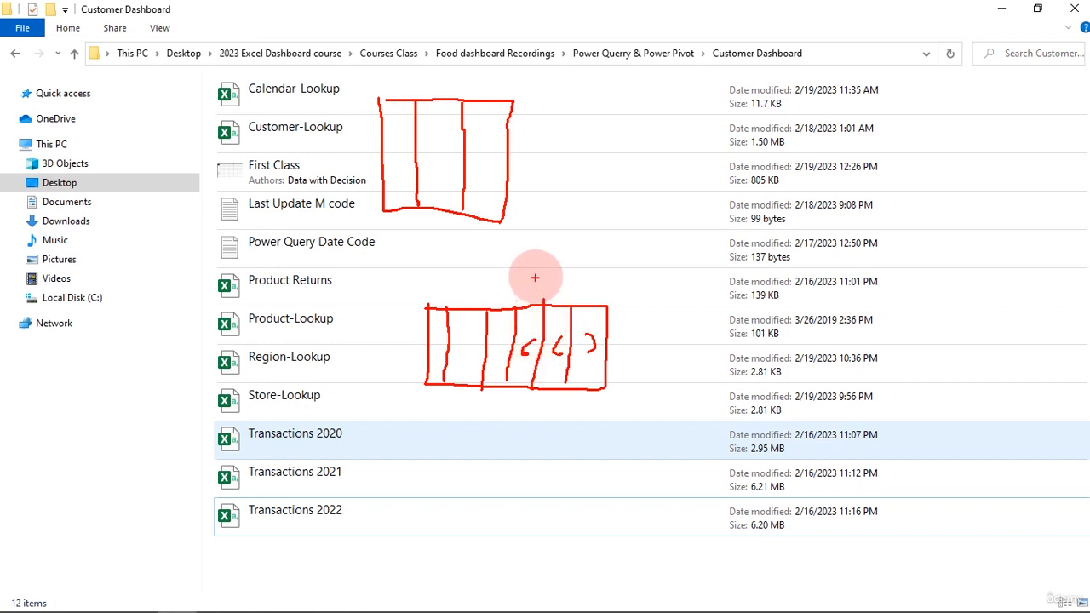
mouse_move(513, 99)
mouse_down()
mouse_move(572, 99)
mouse_move(571, 170)
mouse_move(564, 213)
mouse_move(504, 228)
mouse_up()
mouse_move(573, 104)
mouse_down()
mouse_move(591, 97)
mouse_move(611, 139)
mouse_move(609, 210)
mouse_move(567, 231)
mouse_up()
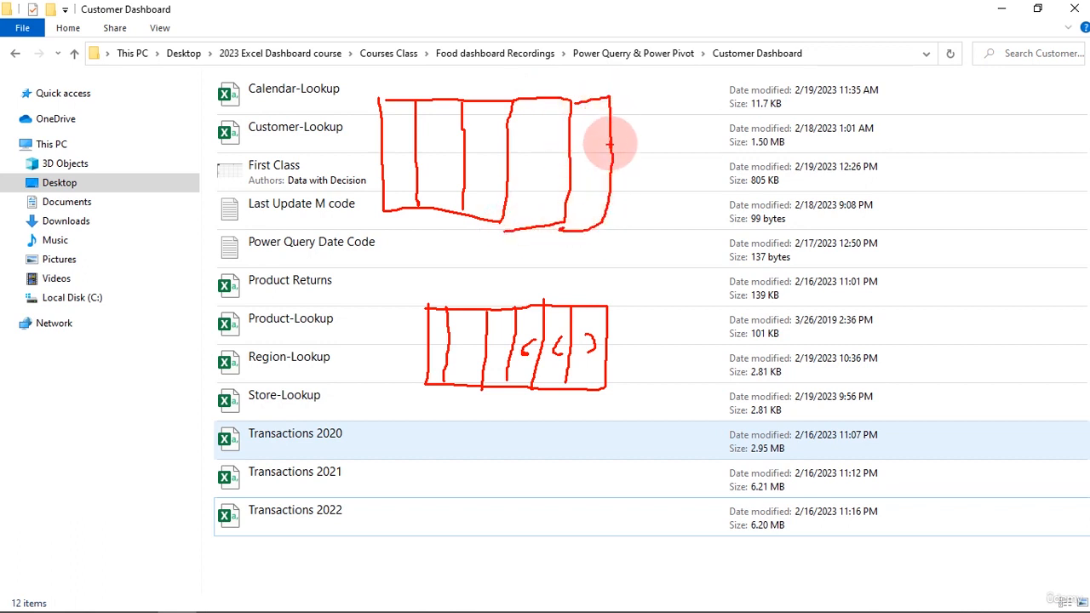
mouse_move(609, 98)
mouse_down()
mouse_move(662, 100)
mouse_move(653, 218)
mouse_move(561, 232)
mouse_up()
mouse_move(530, 321)
mouse_down()
mouse_move(600, 345)
mouse_move(541, 356)
mouse_up()
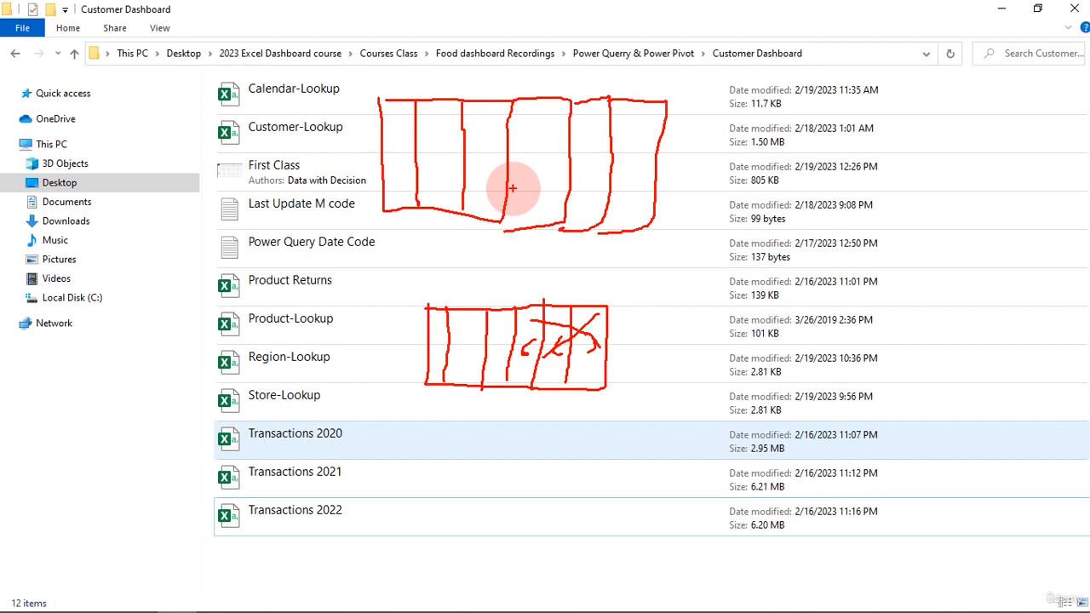
key(Escape)
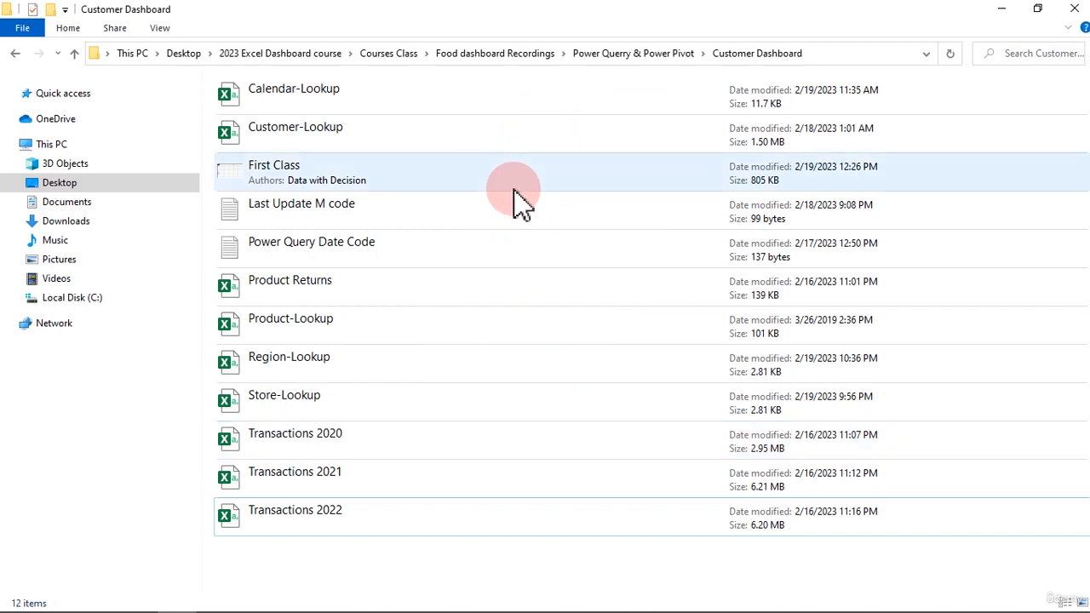
Step: Switch to the First Class workbook in Excel and import the Transactions 2021 CSV file into the Power Query Editor for transformation
click(1000, 11)
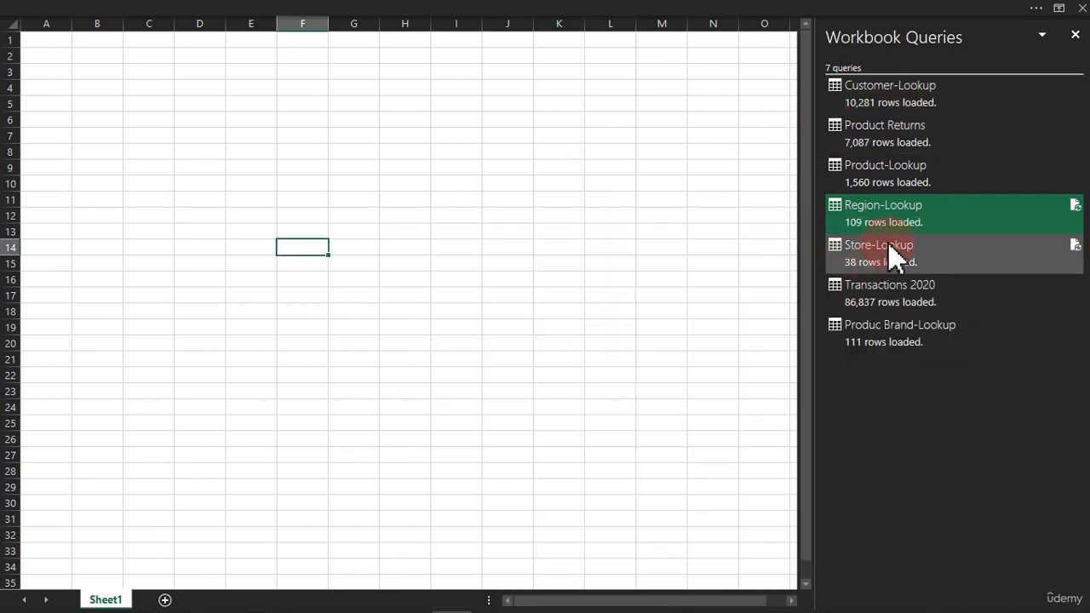
click(250, 16)
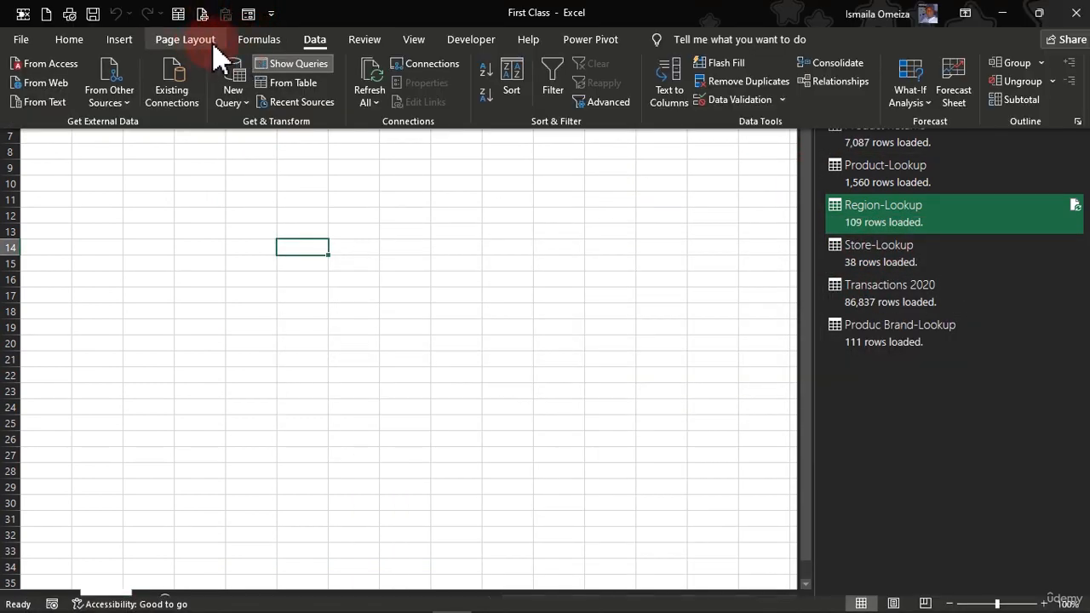
click(239, 104)
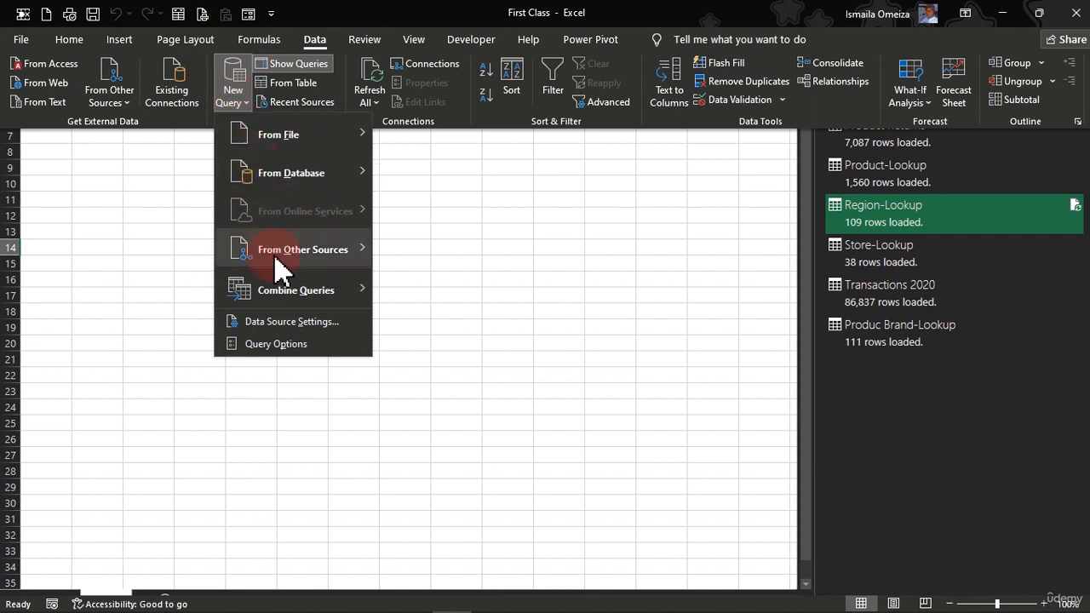
mouse_move(285, 149)
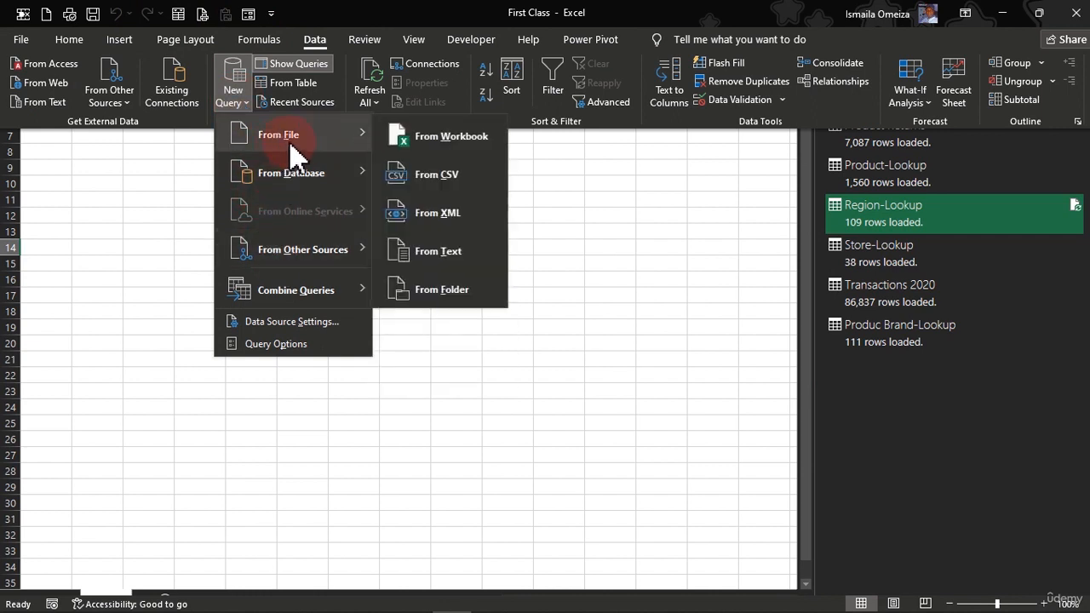
click(424, 176)
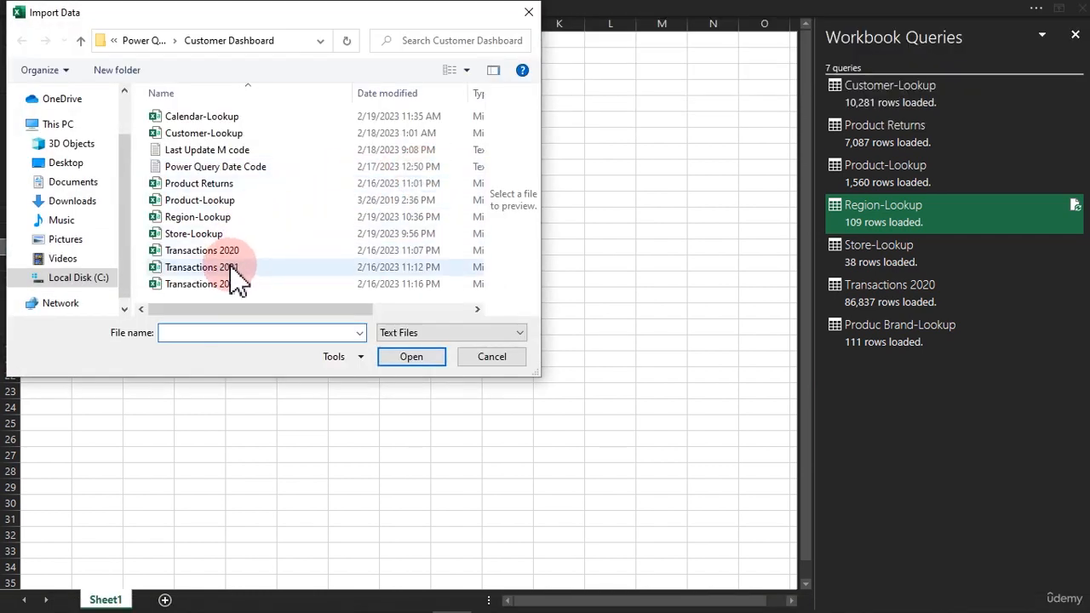
click(231, 268)
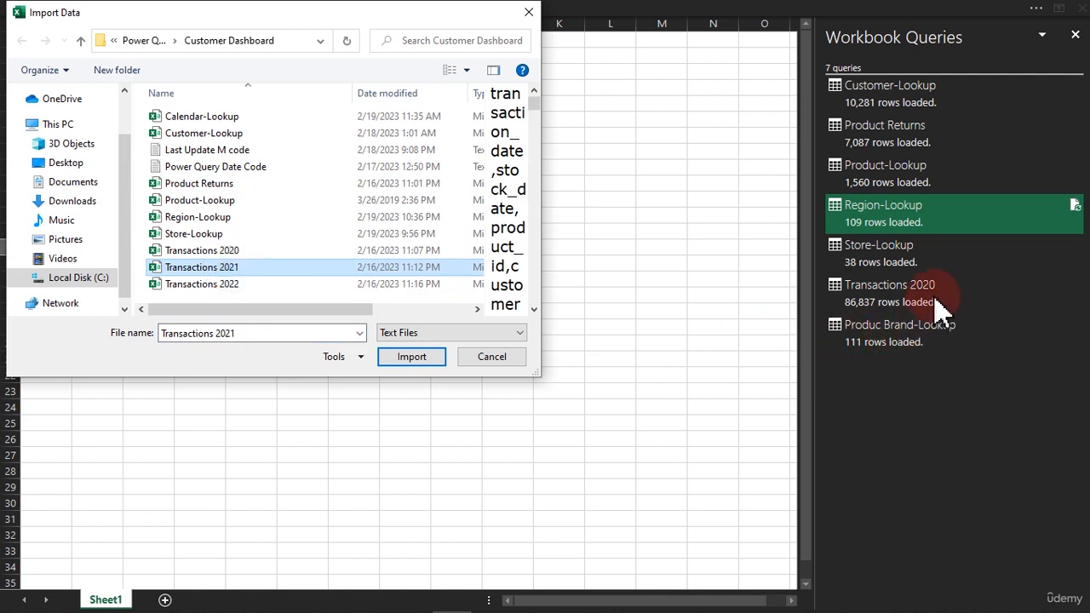
click(413, 357)
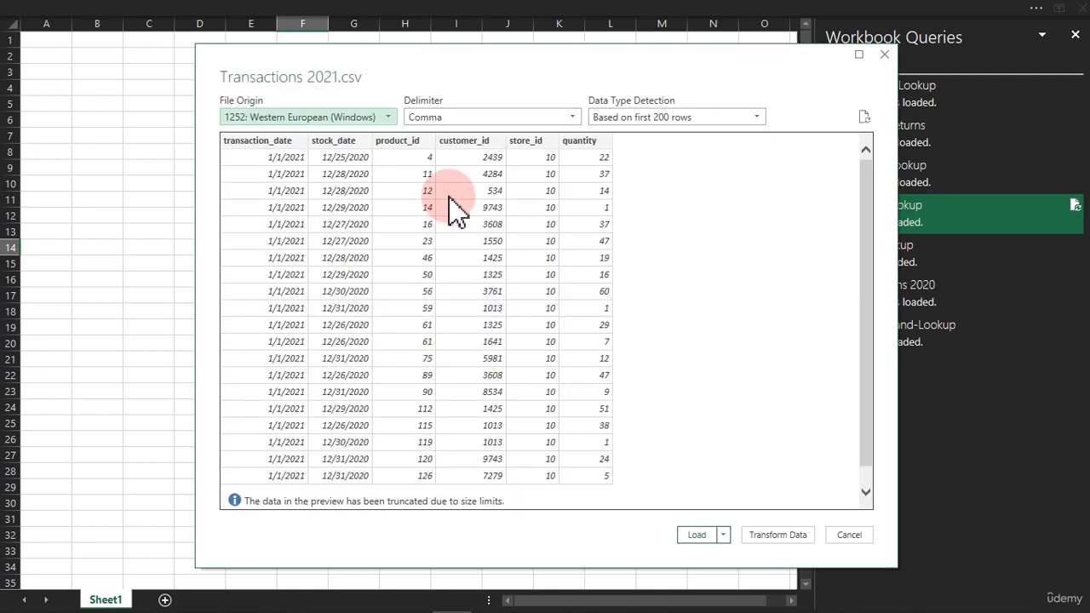
click(777, 536)
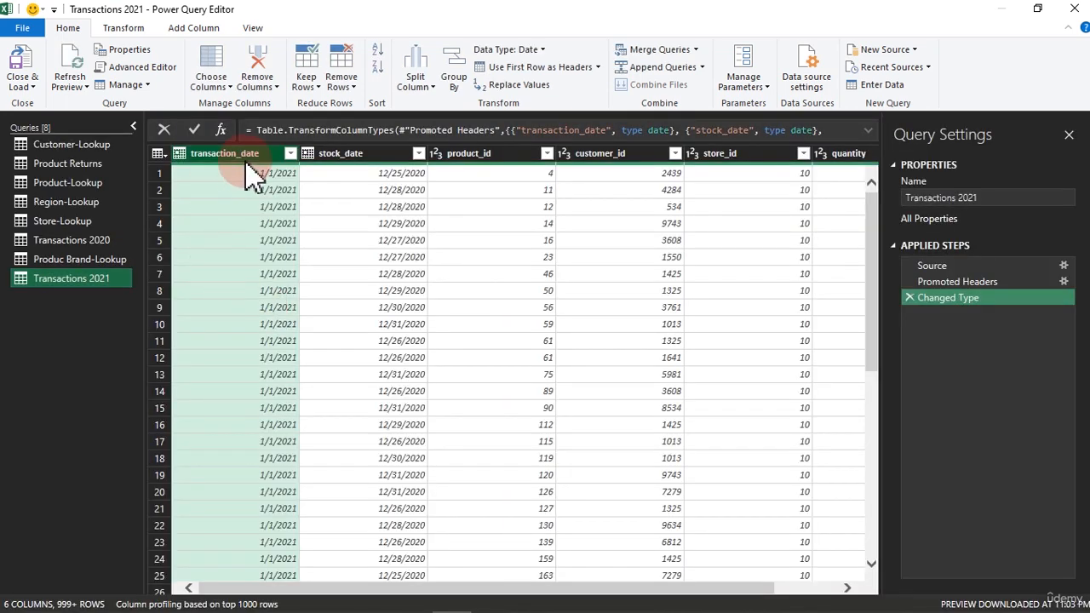
Step: Close and load the Transactions 2021 query as a connection only, adding its data to the Data Model
click(30, 94)
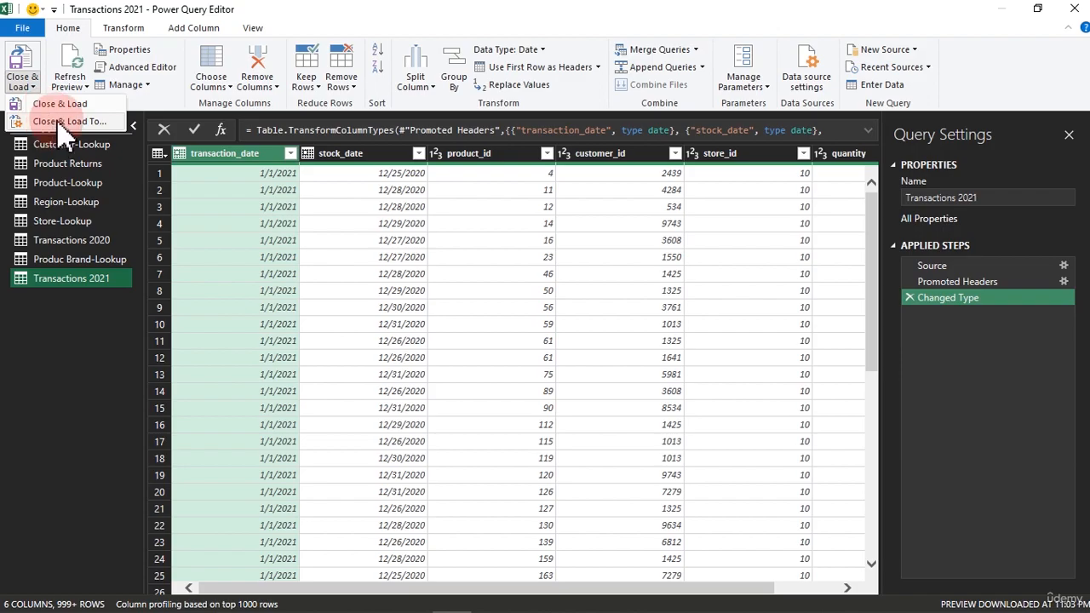
click(38, 104)
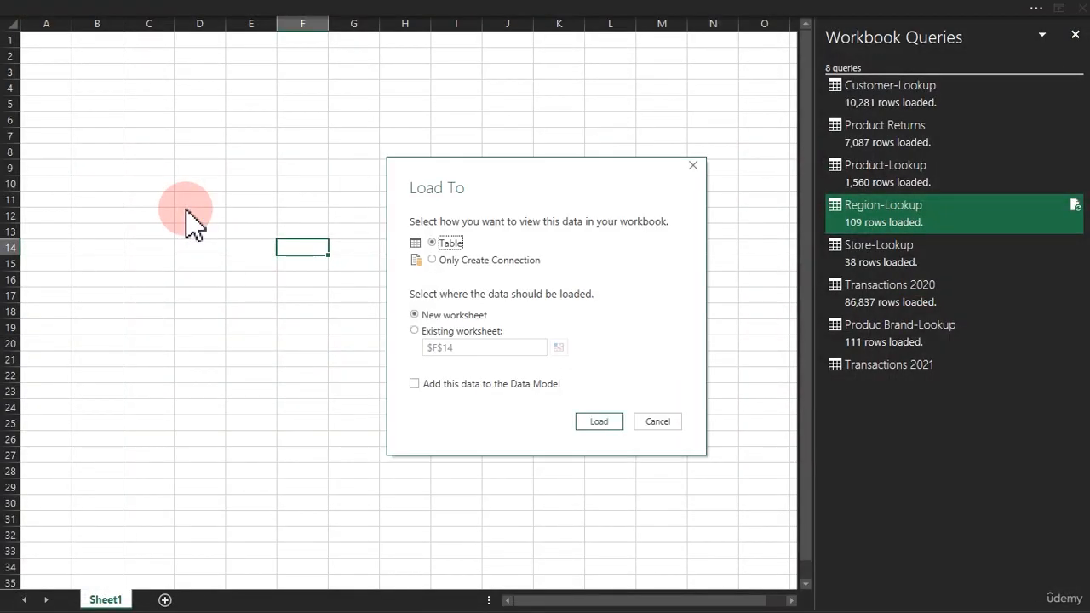
click(436, 259)
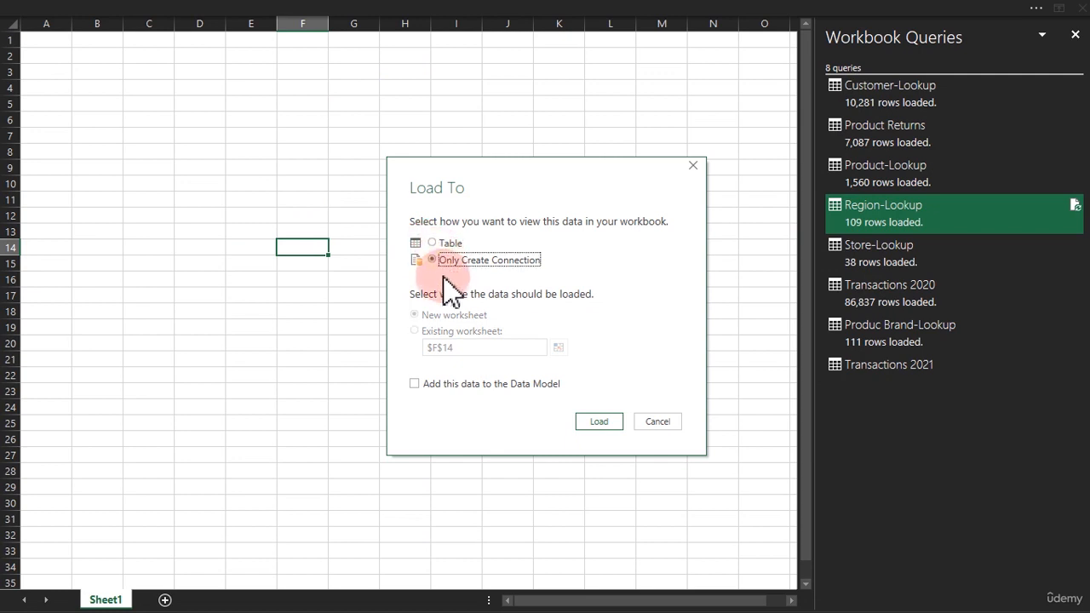
click(430, 384)
click(594, 425)
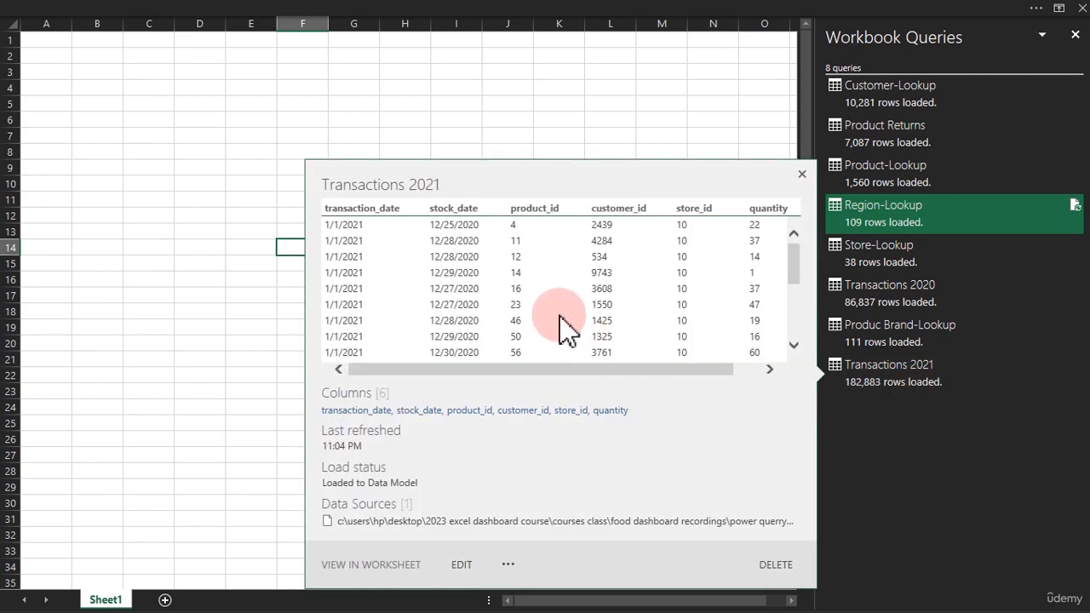
Step: Import the Transactions 2022 CSV file as a new query and open it in the Power Query Editor to review its columns
click(158, 7)
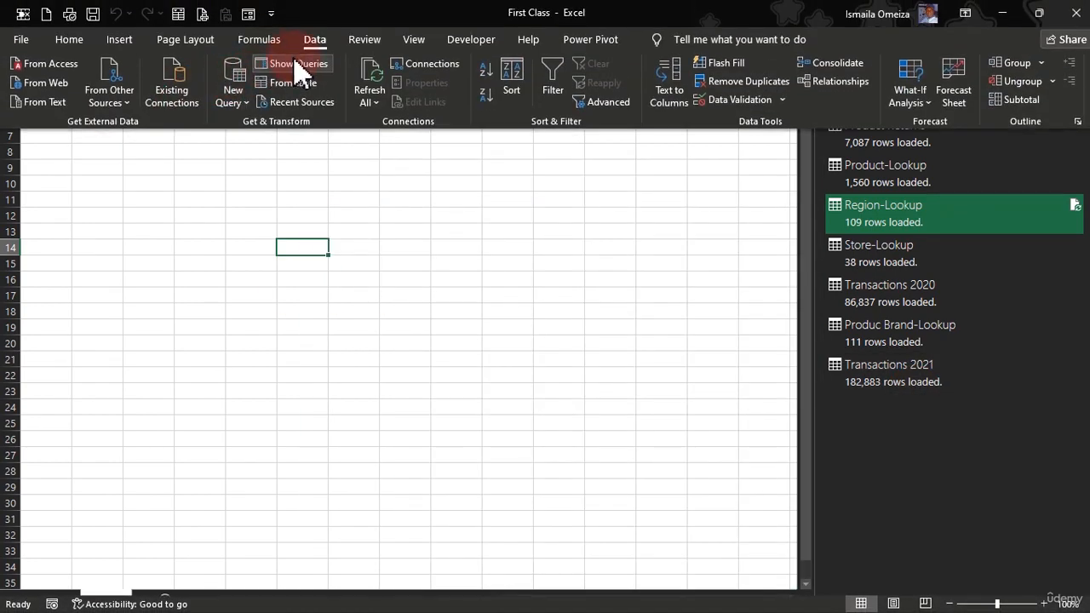
click(227, 106)
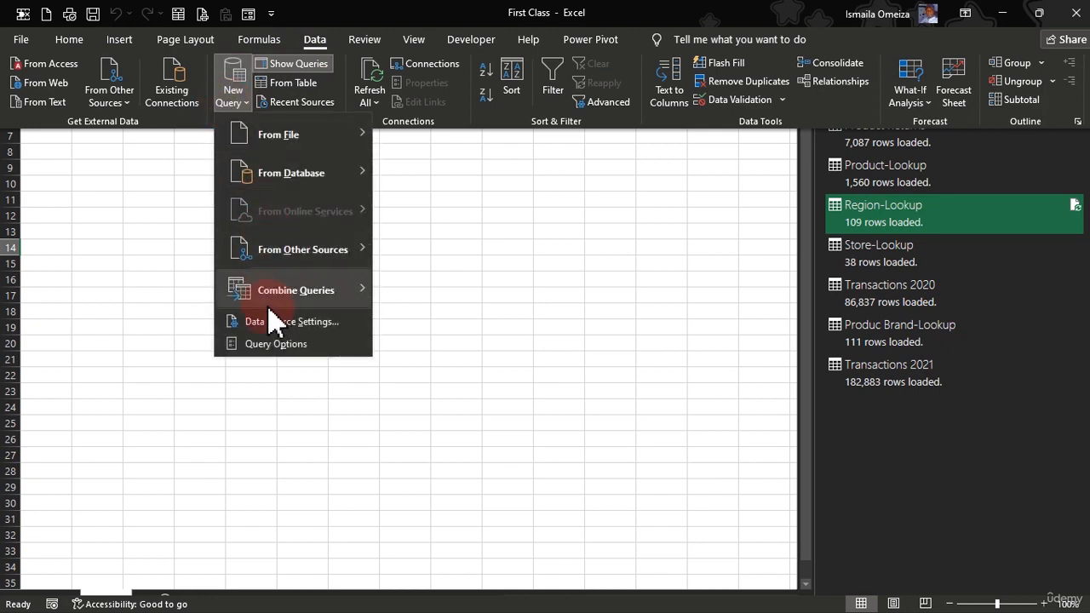
mouse_move(307, 138)
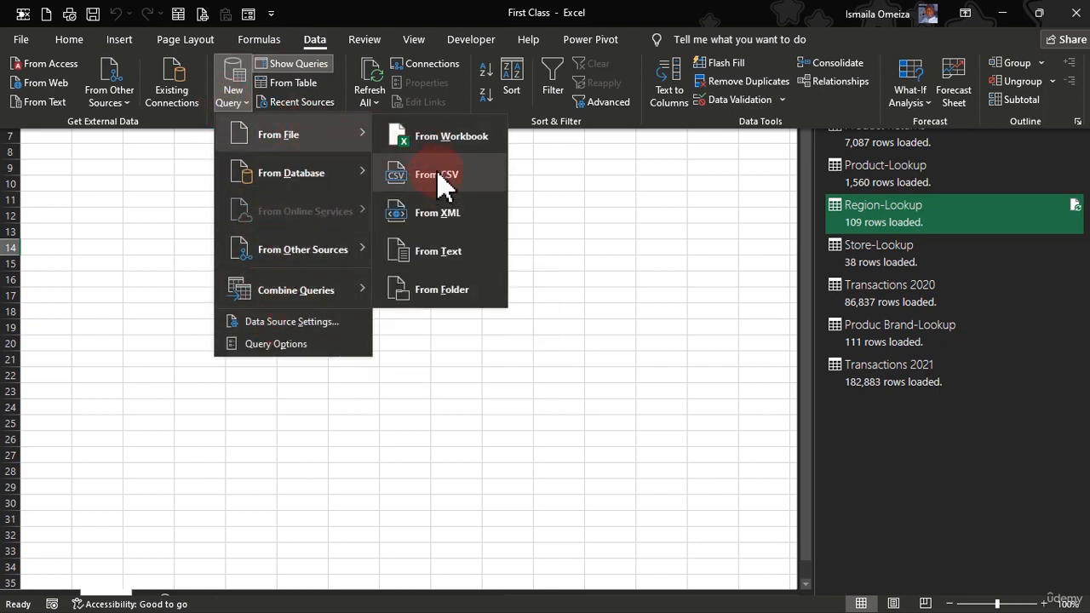
click(413, 176)
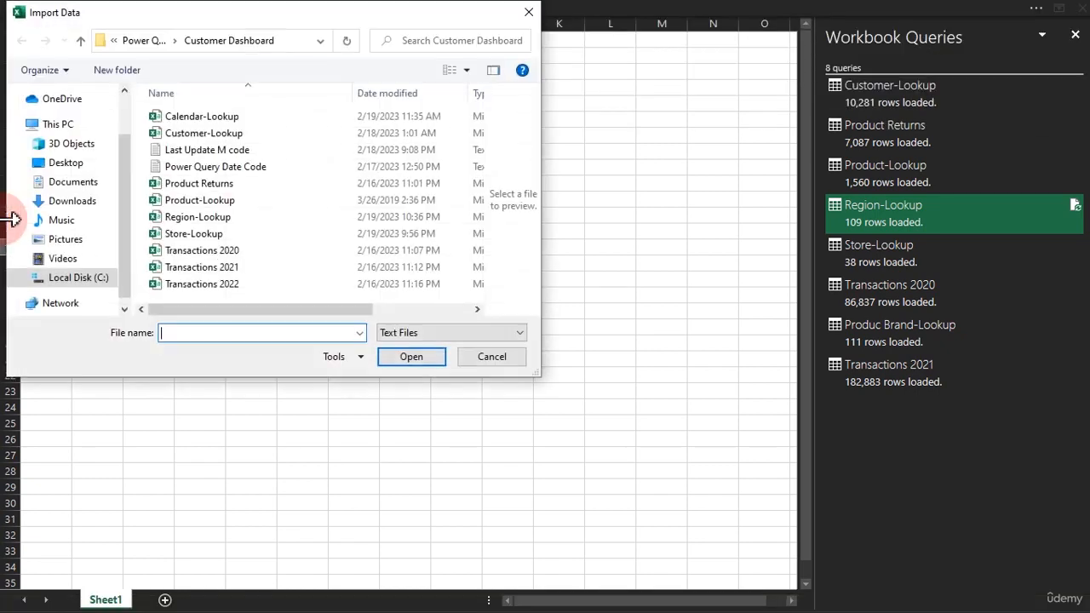
double_click(197, 284)
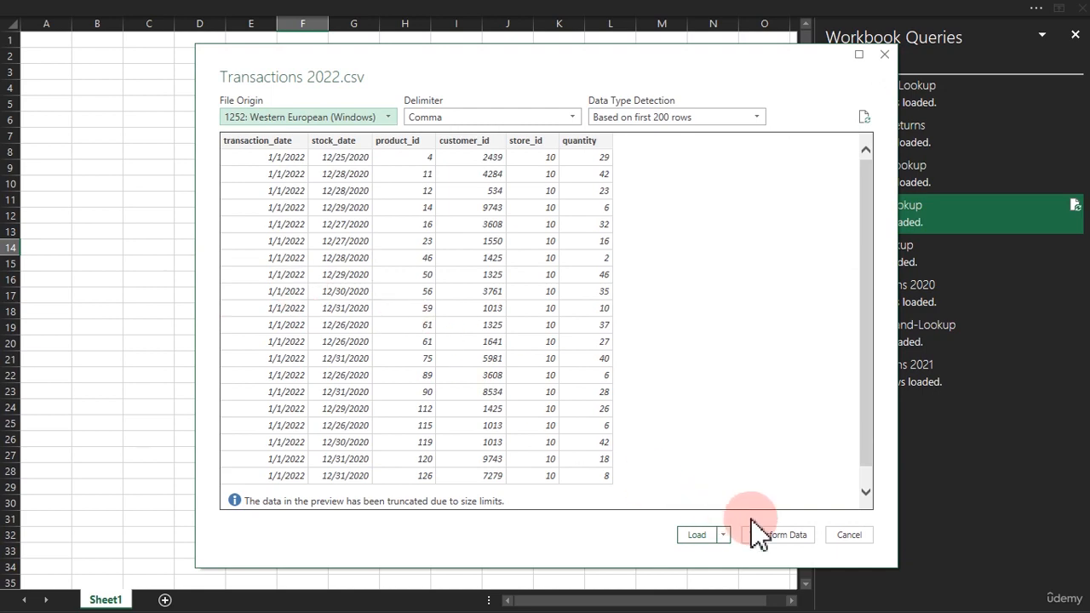
click(778, 537)
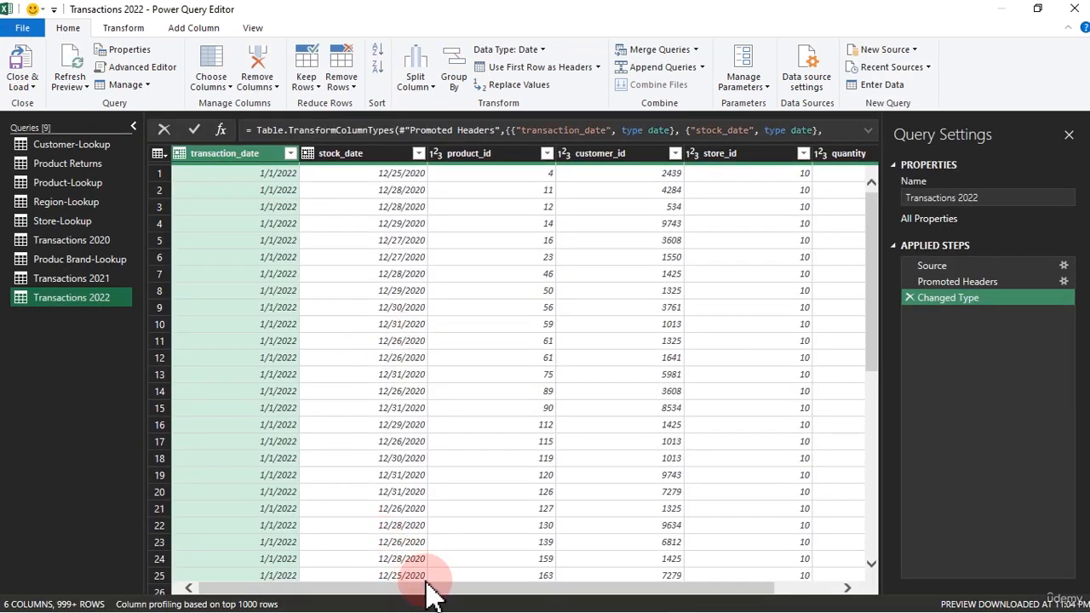
drag(430, 596, 593, 598)
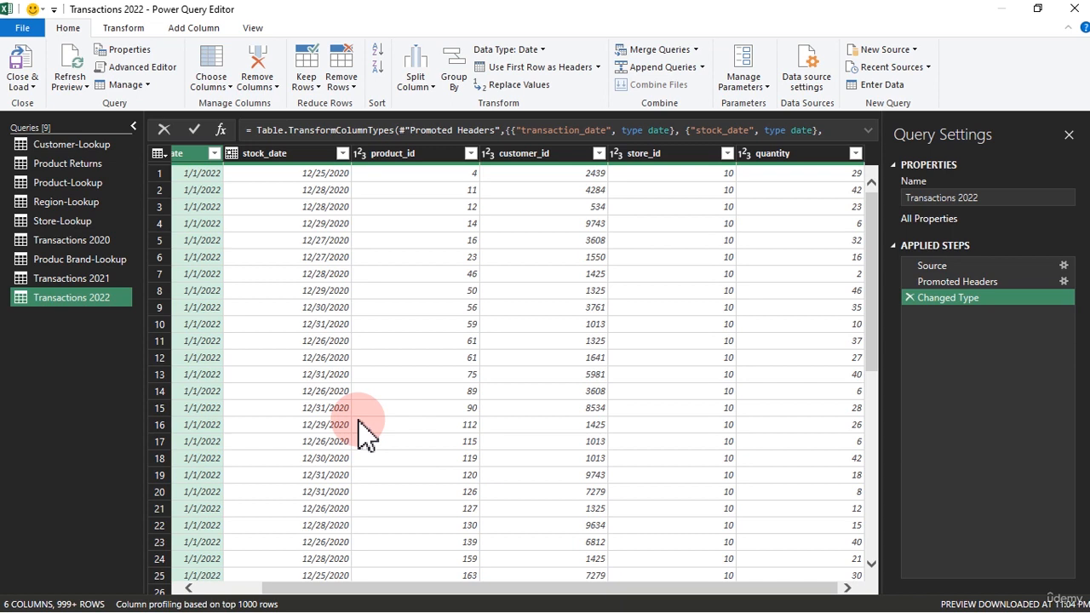
Step: View the Transactions 2020 query's data and open the Transactions 2021 query
click(78, 244)
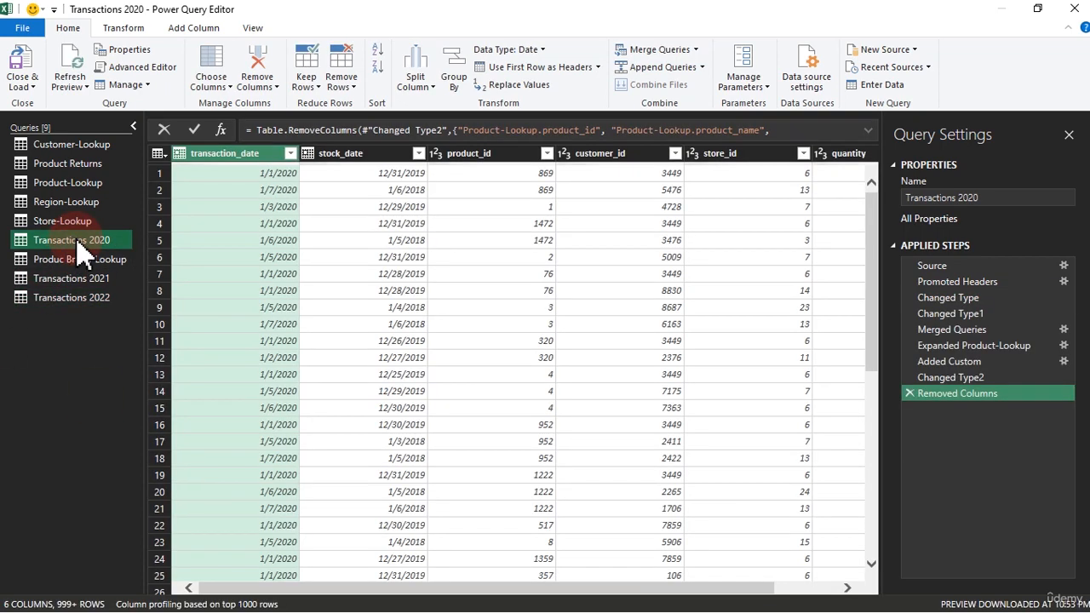
click(77, 281)
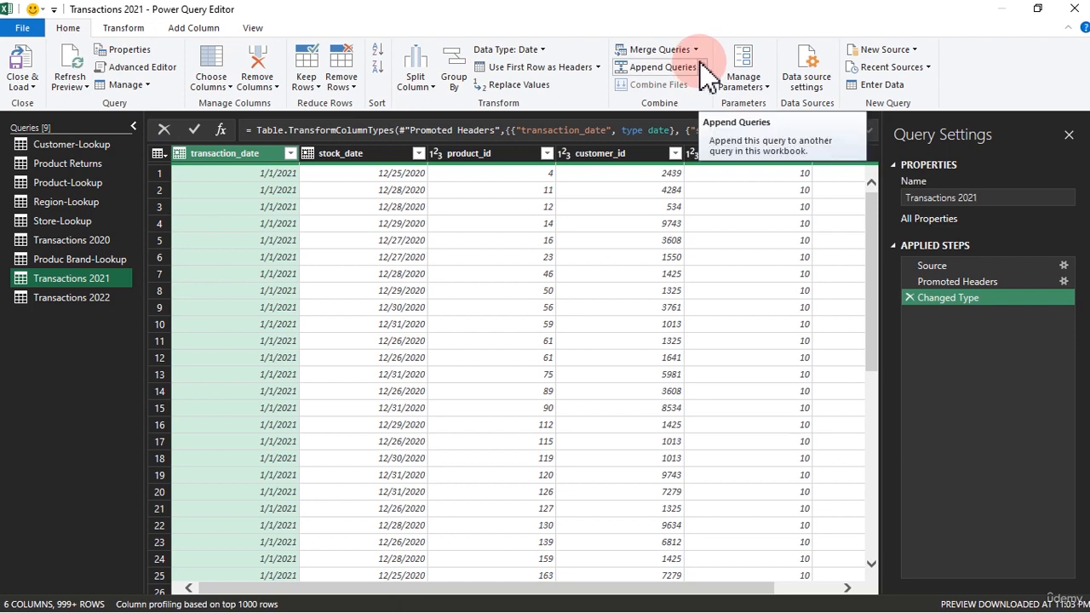
click(656, 69)
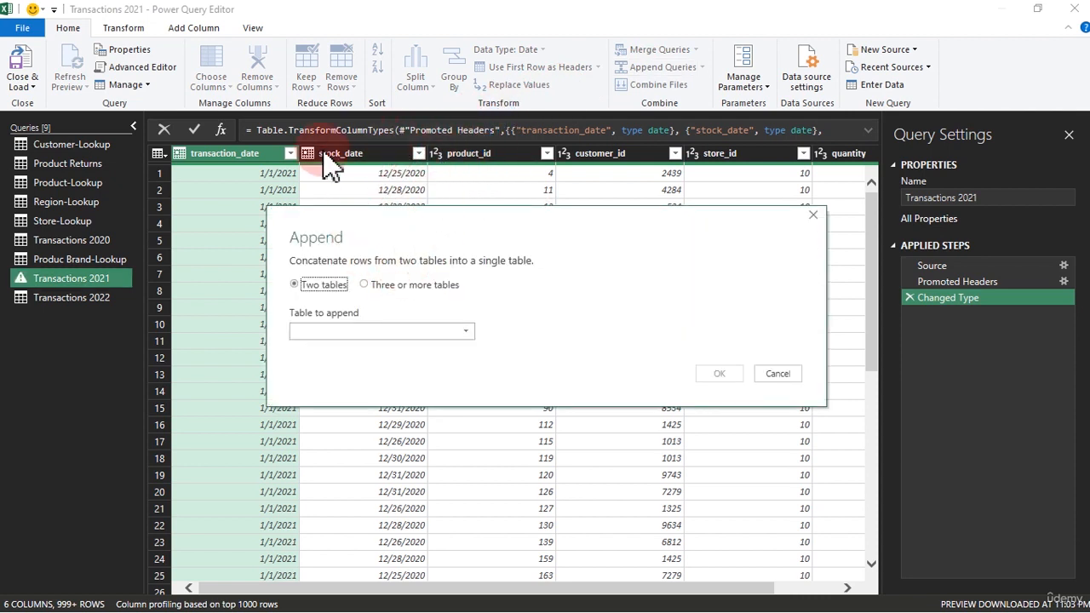
click(780, 378)
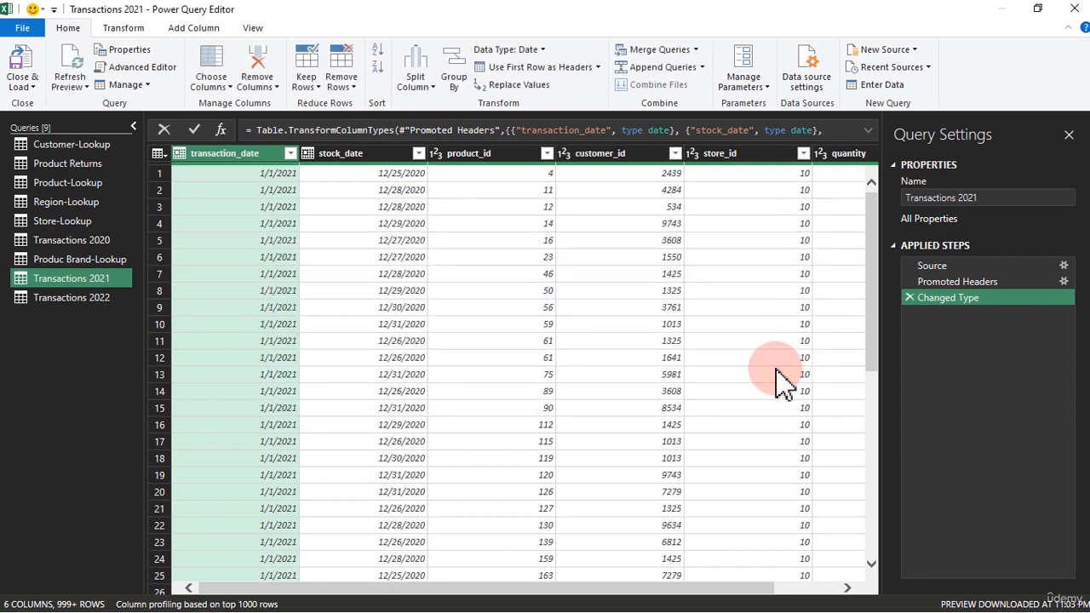
click(701, 68)
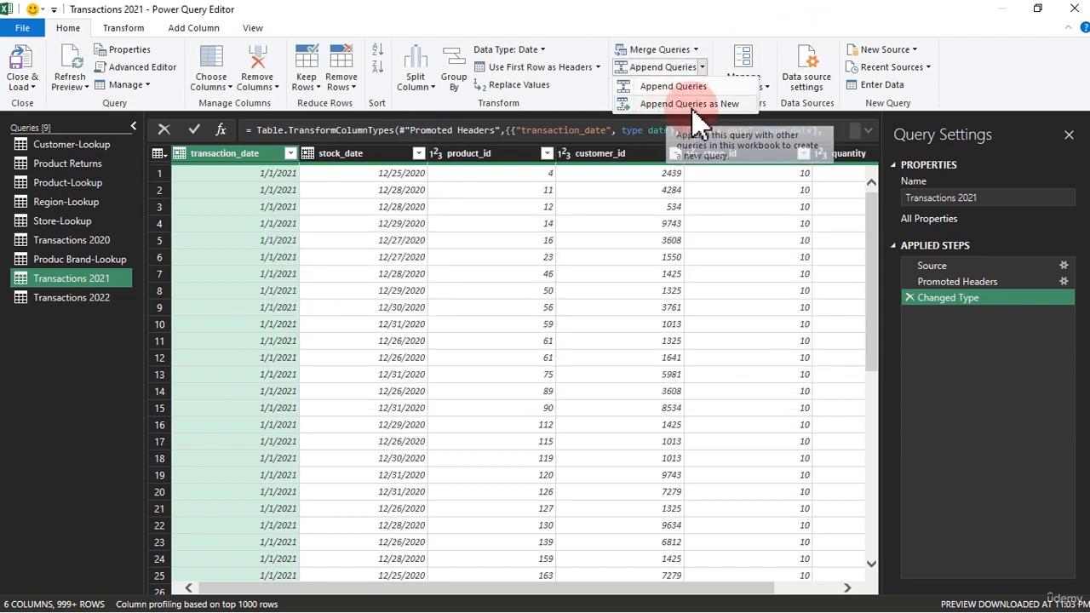
click(696, 49)
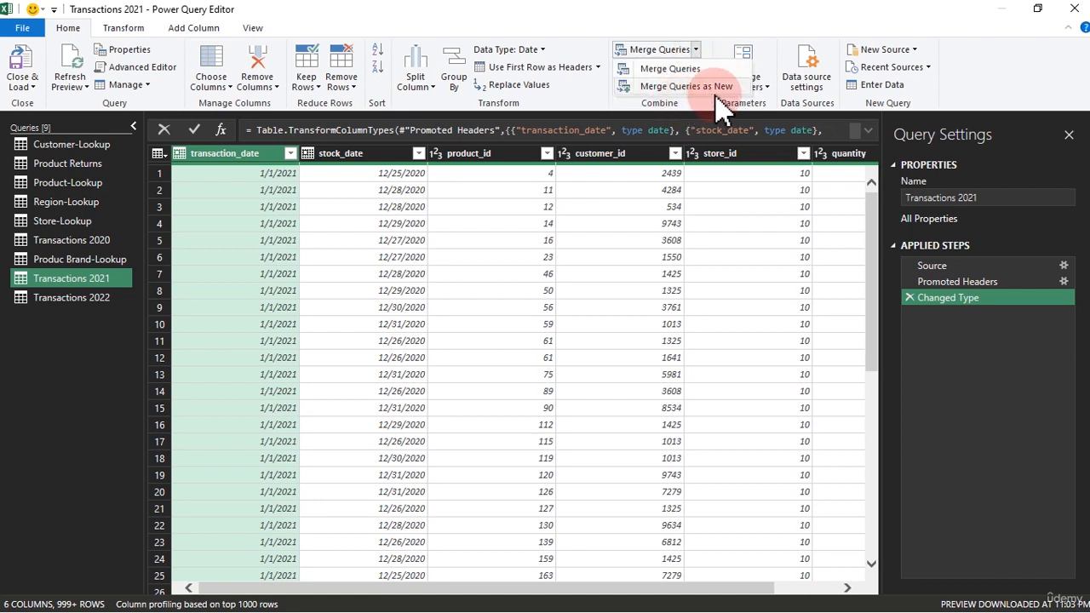
click(695, 50)
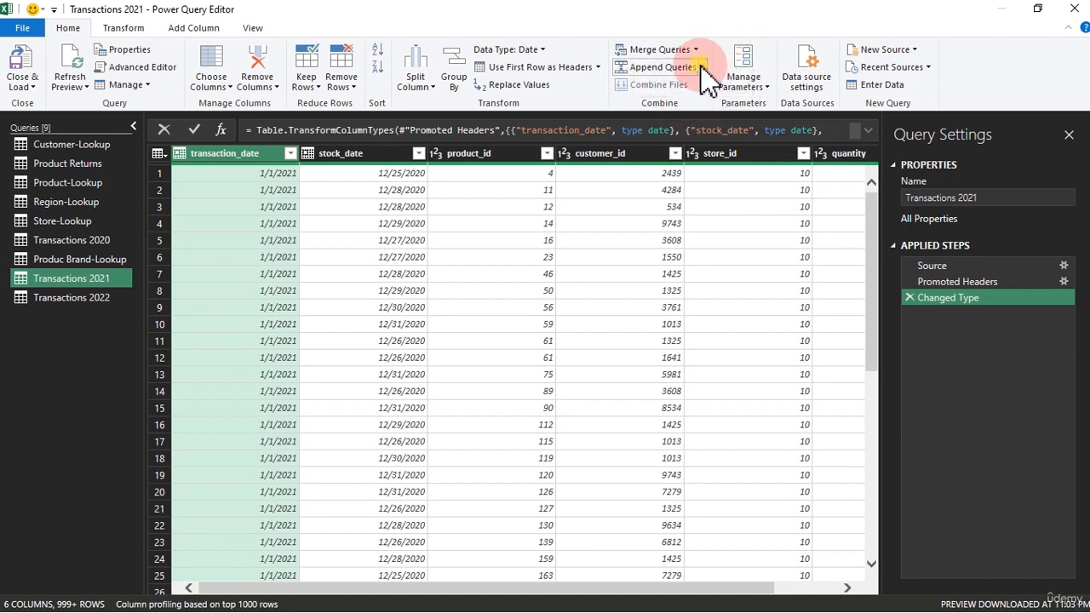
Step: Start an append as a new query from Transactions 2021, set to combine three or more tables
click(701, 67)
click(688, 105)
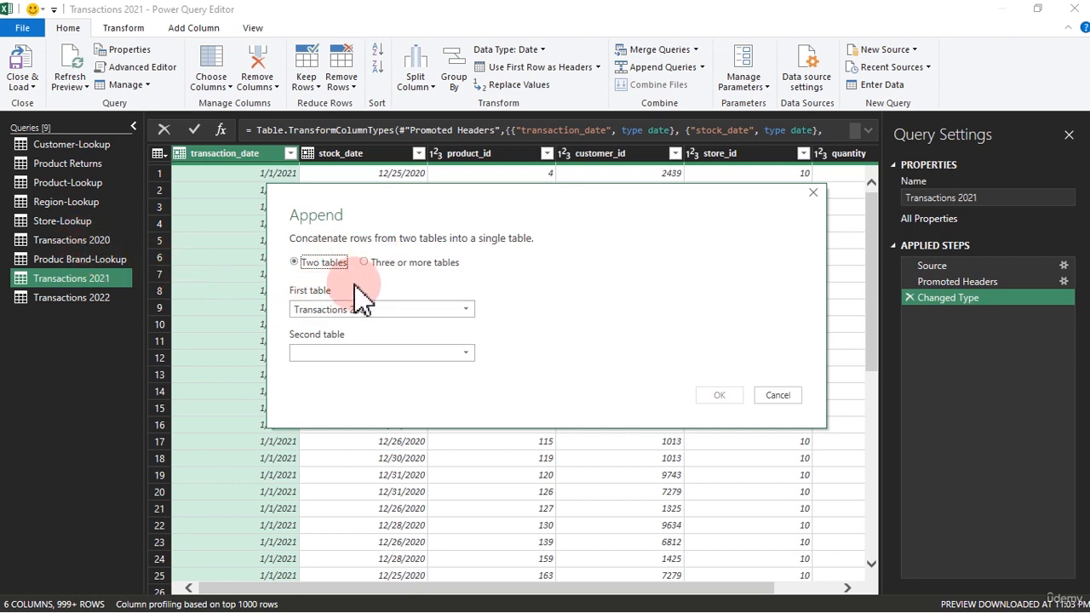
click(345, 353)
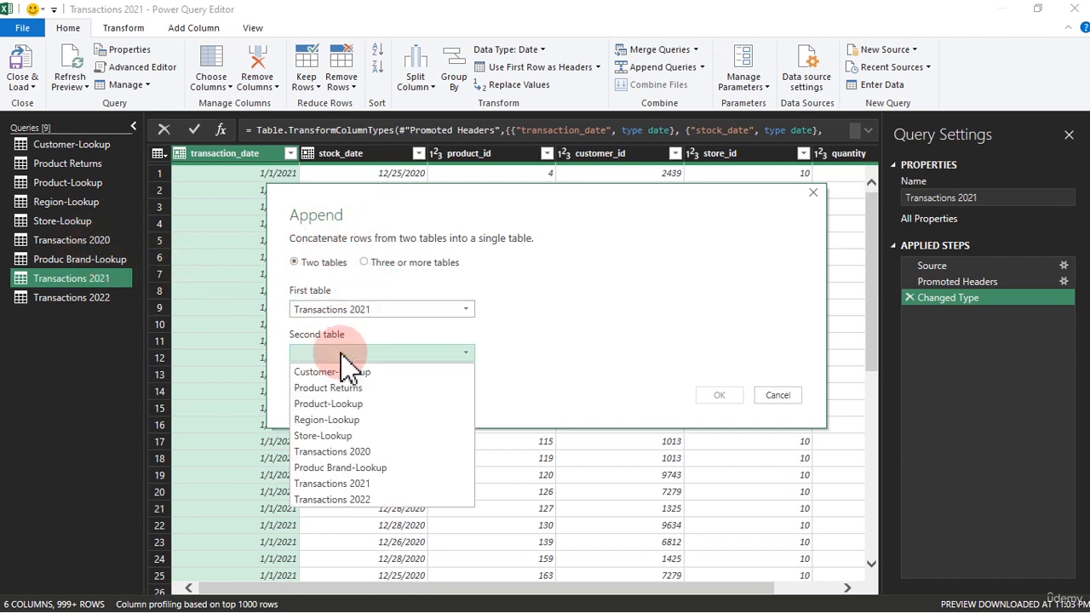
click(365, 289)
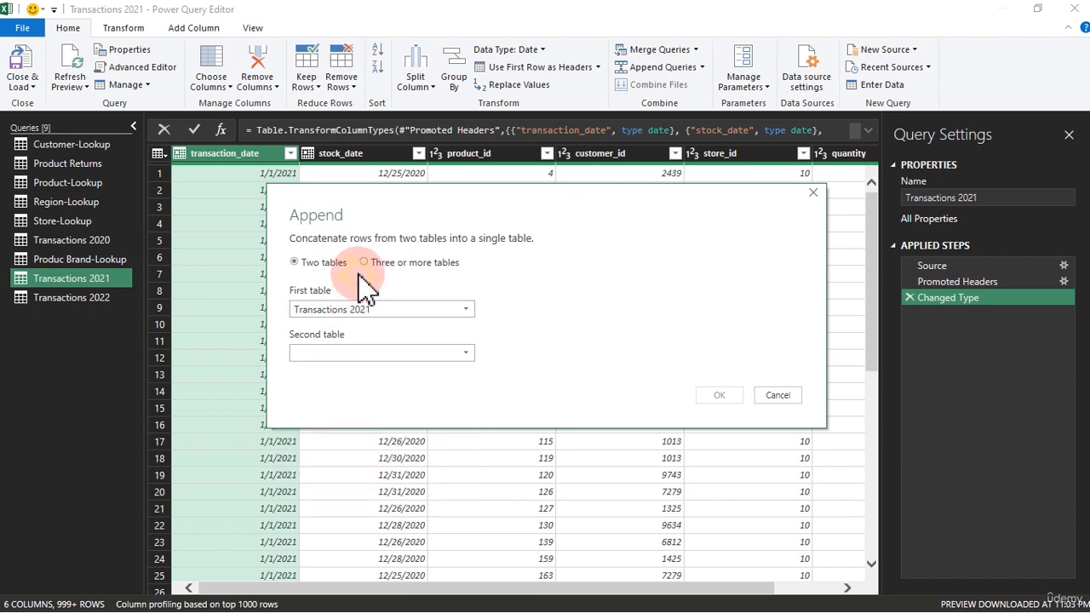
click(421, 265)
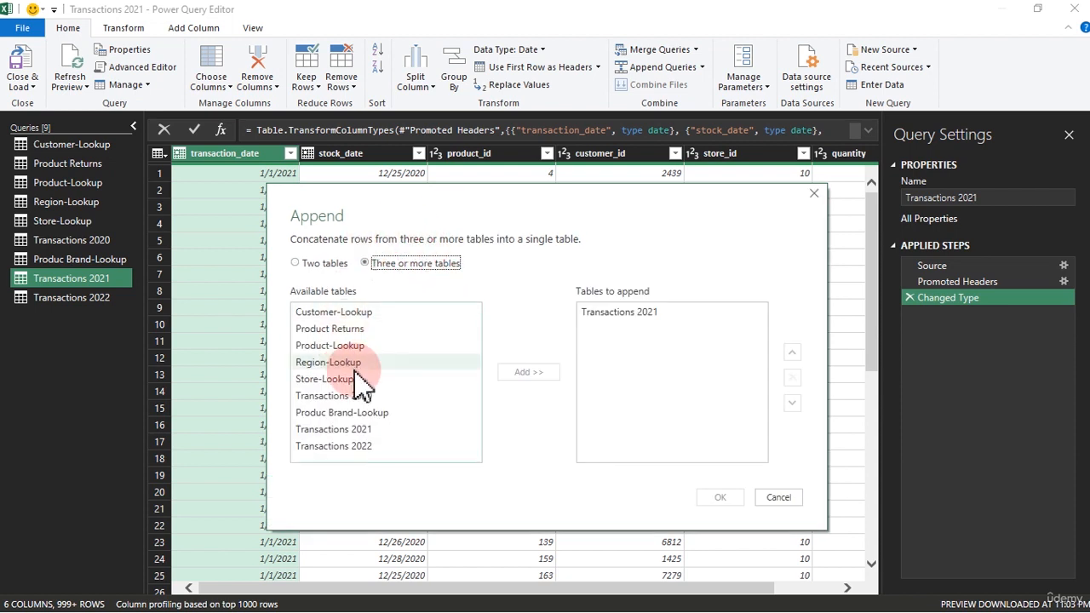
Step: Remove Transactions 2021 from the tables to append and add it back from the available tables
click(374, 429)
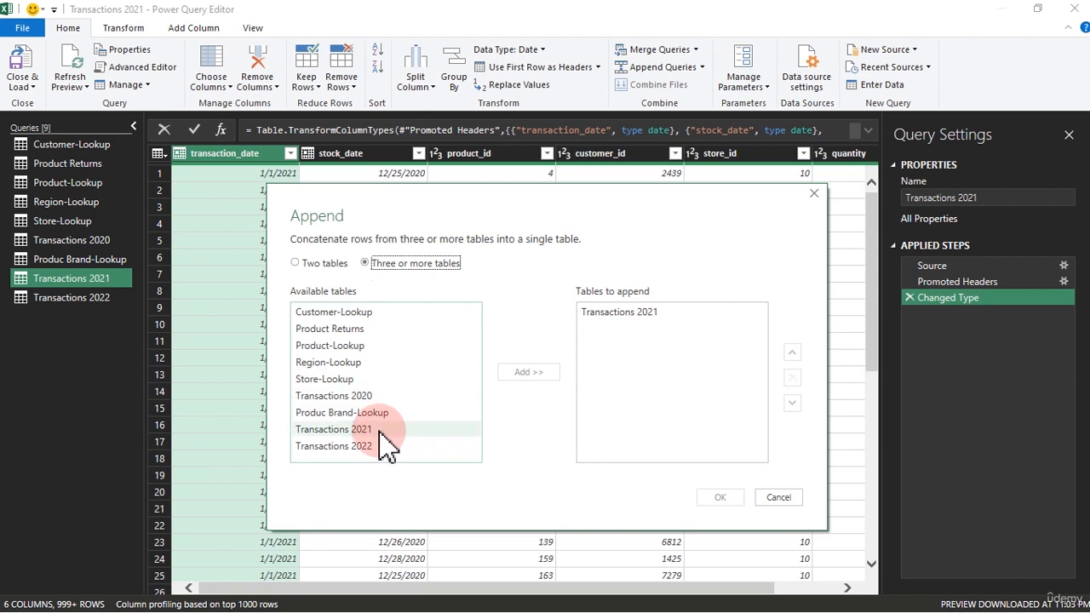
click(645, 315)
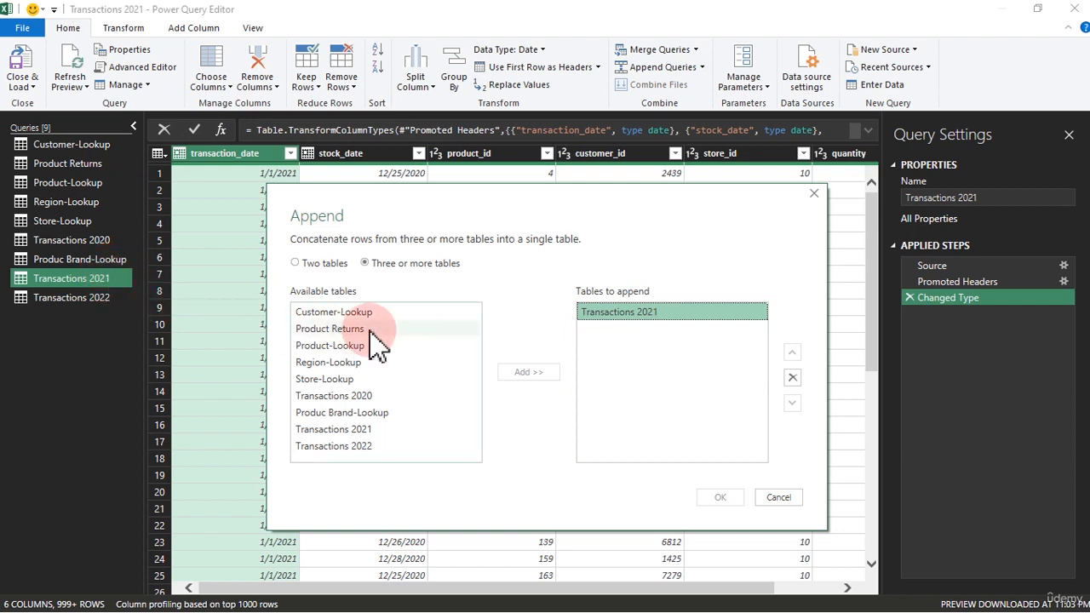
click(794, 381)
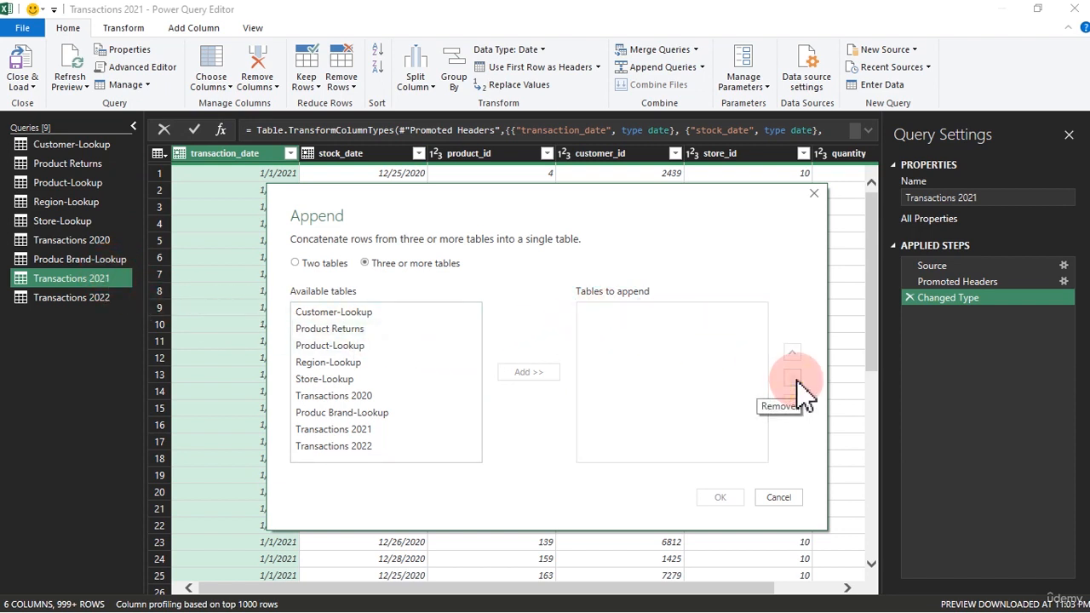
click(364, 431)
click(530, 373)
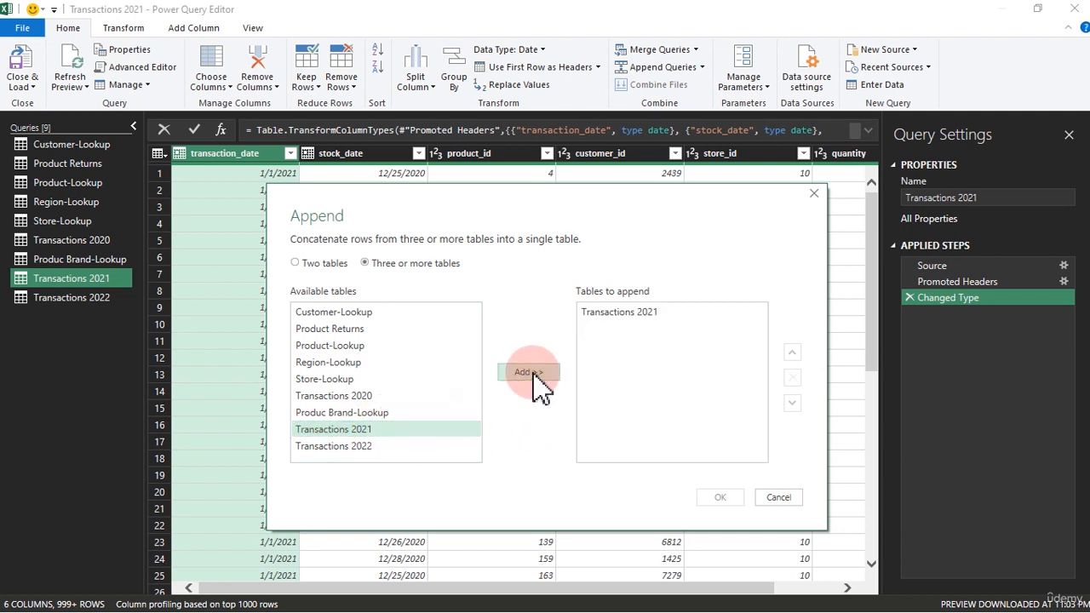
Step: Add Transactions 2020 and Transactions 2022 to the tables to append and create the combined query
click(364, 397)
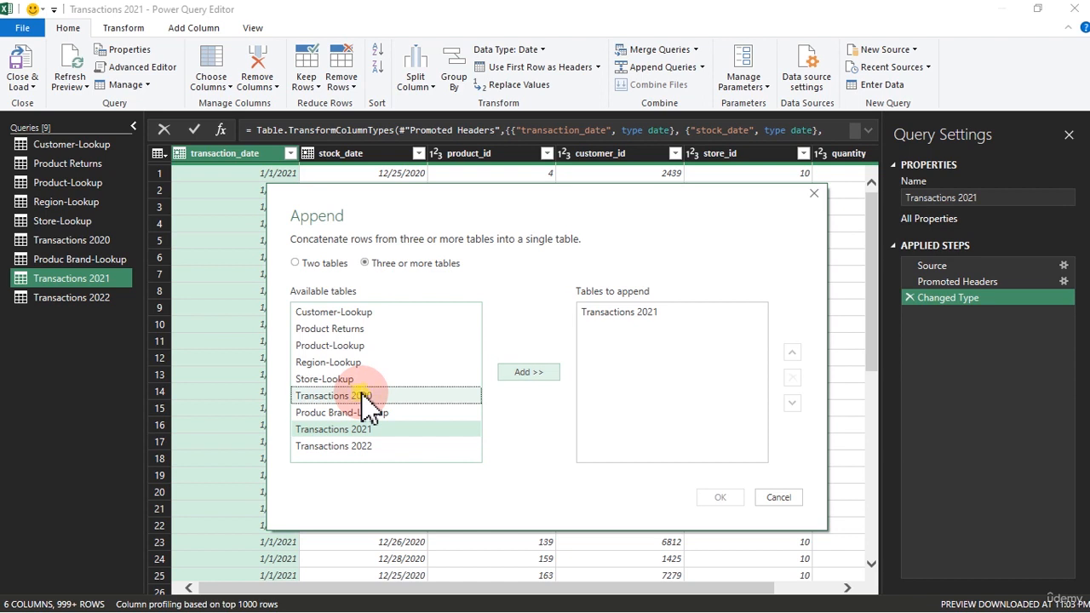
click(515, 375)
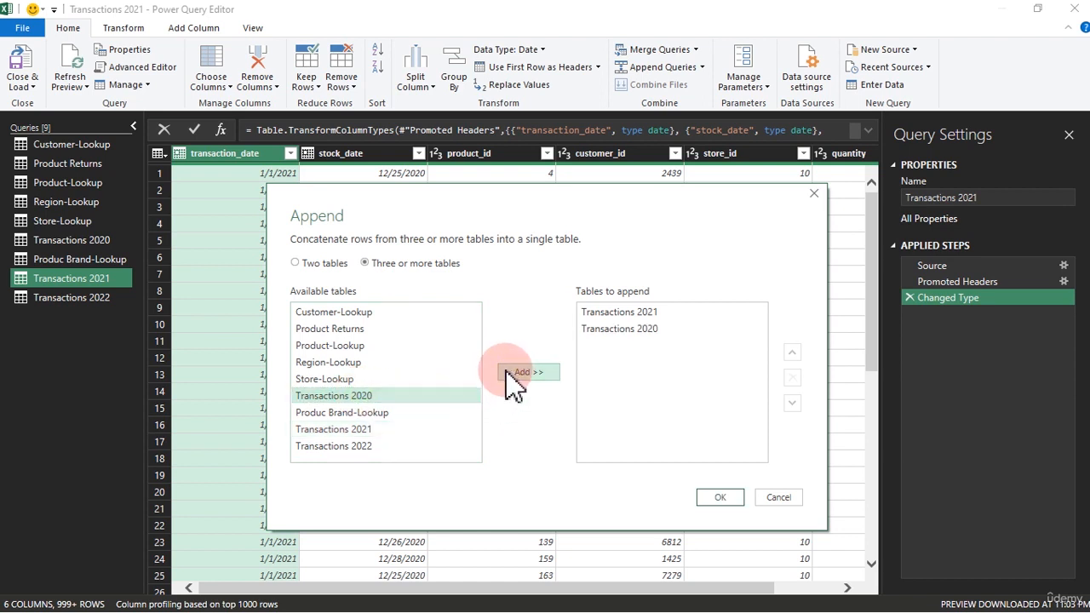
click(382, 446)
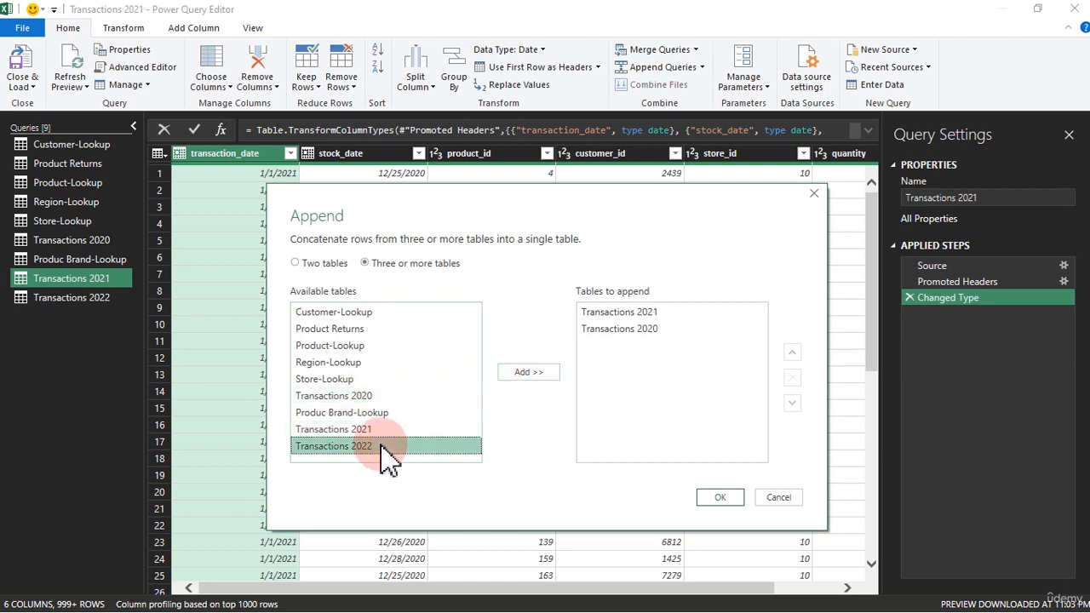
click(523, 375)
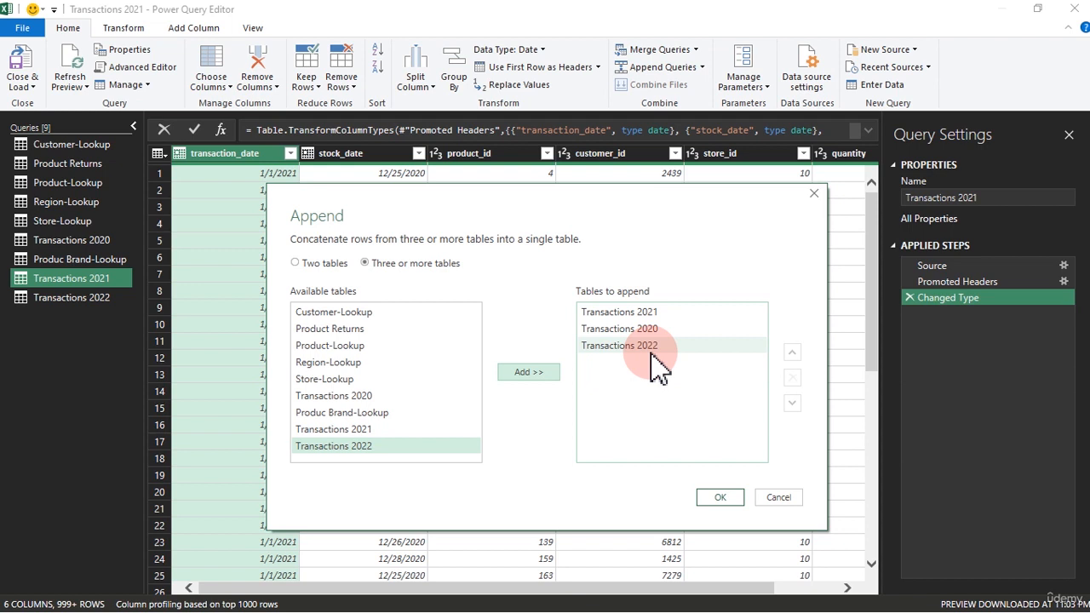
click(719, 498)
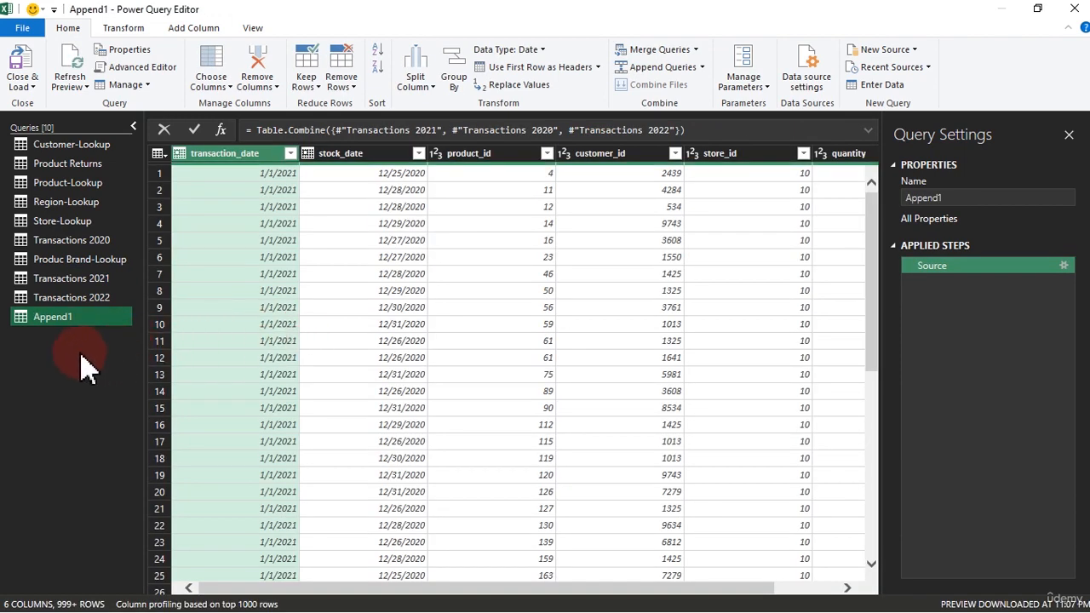
Step: Rename the new appended query as FactTable
double_click(60, 317)
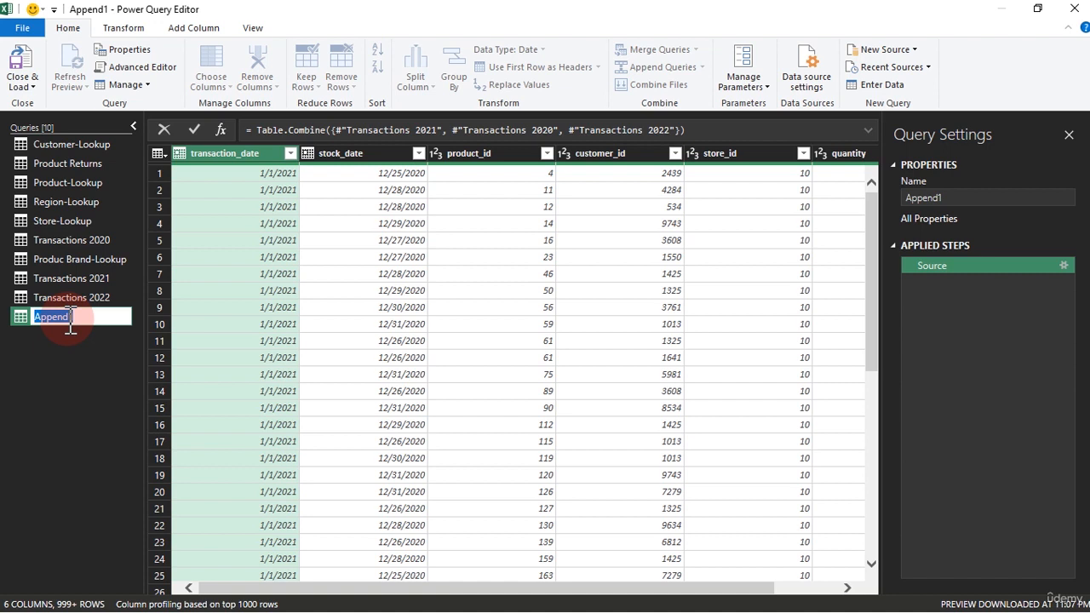
text(Fact)
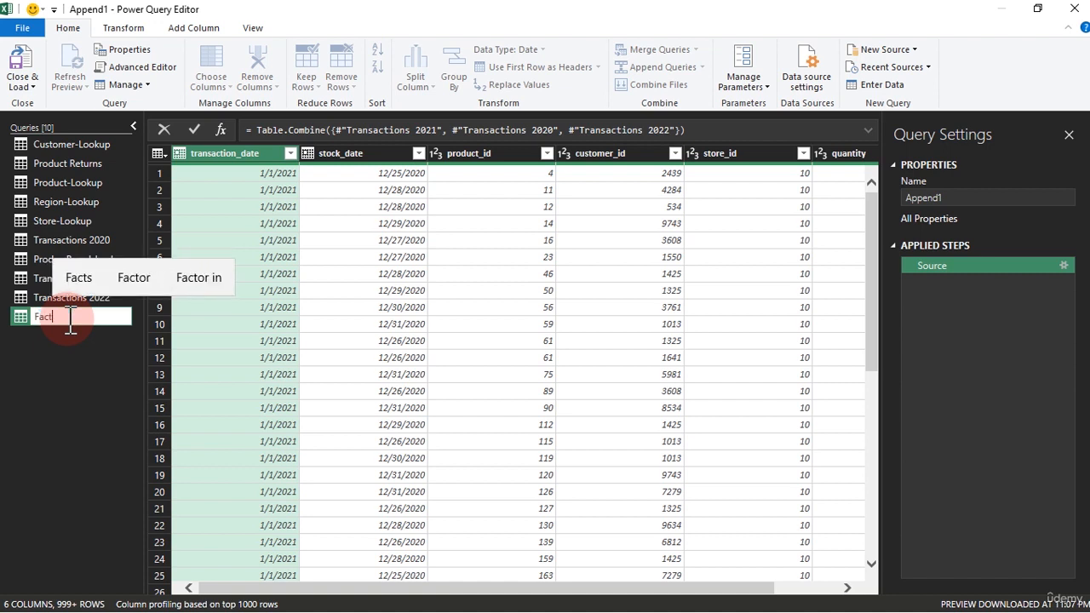
text(Table)
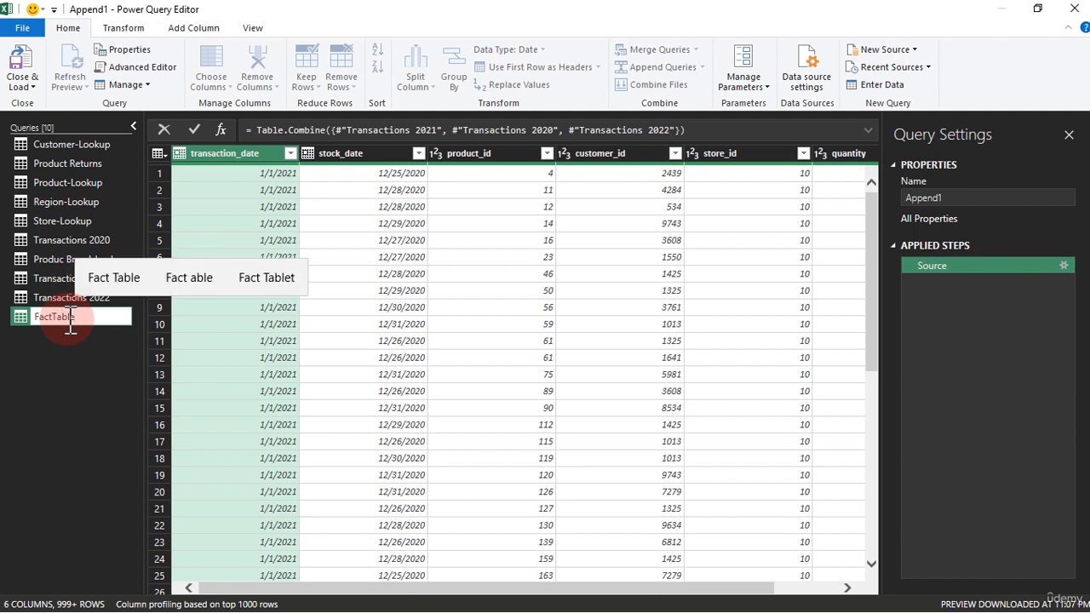
key(Return)
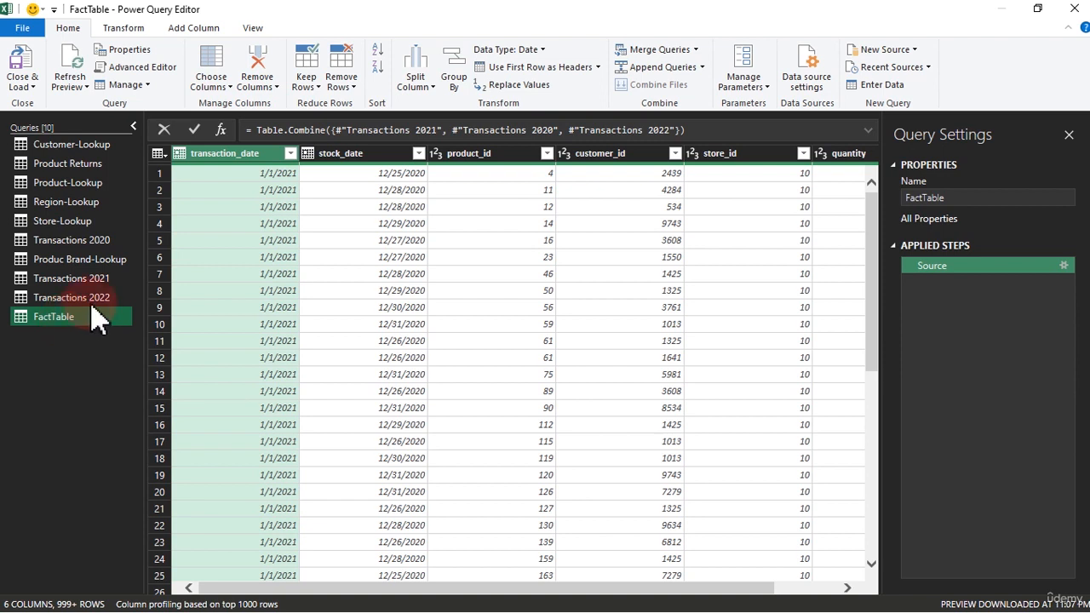
Step: Add a Year column to FactTable extracted from the transaction_date column
click(290, 153)
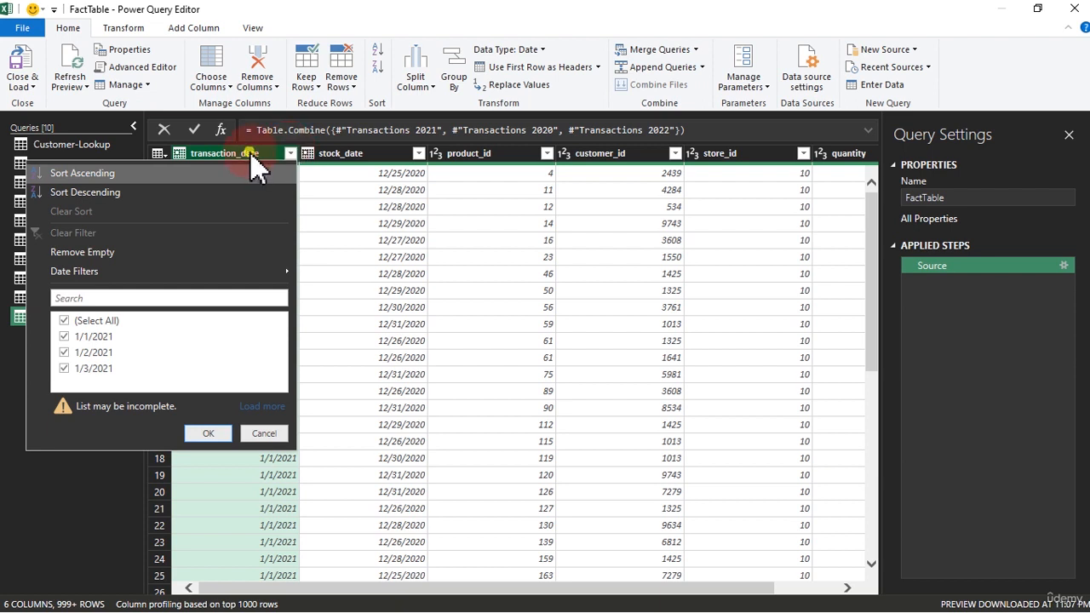
click(249, 152)
click(179, 30)
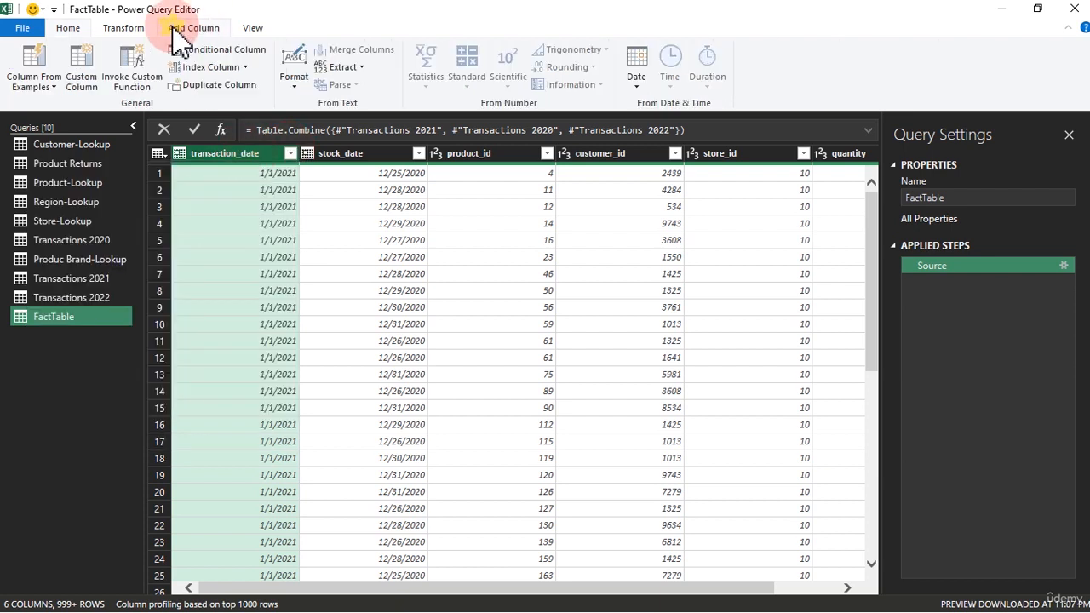
click(637, 86)
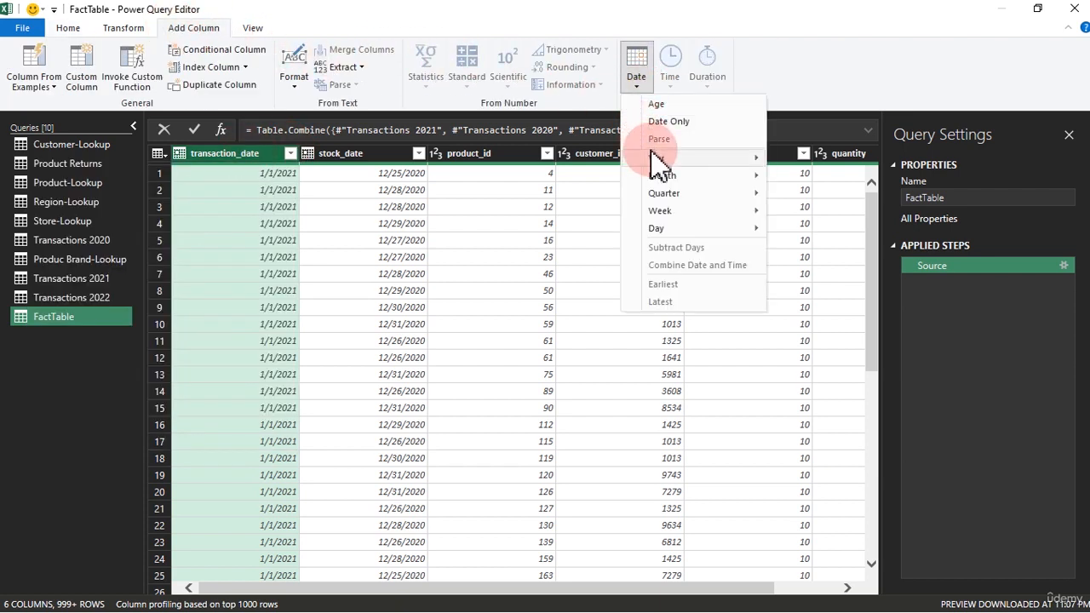
click(421, 191)
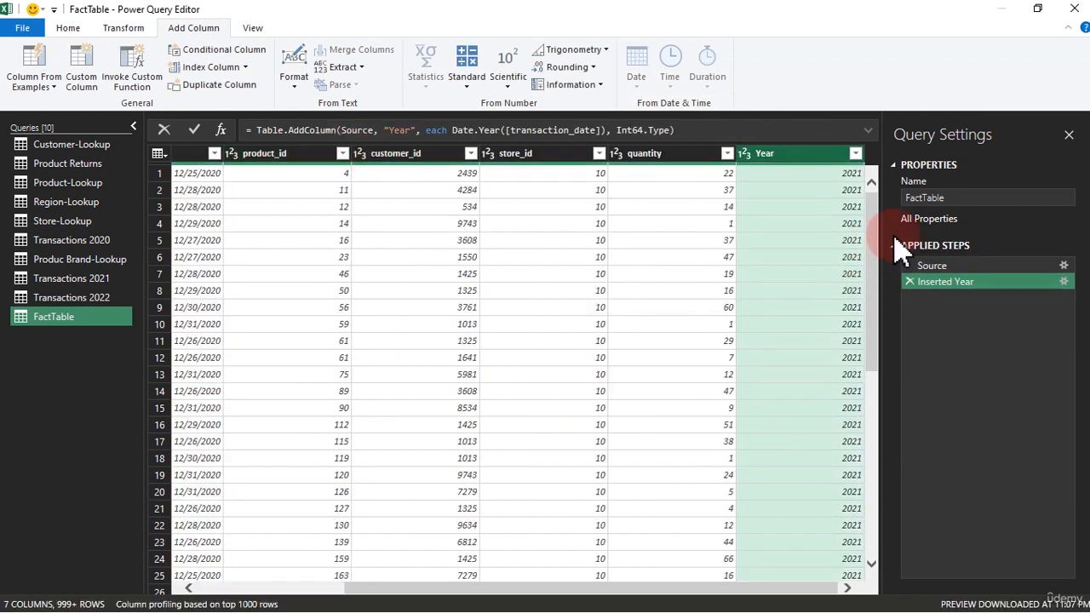
Step: Check which years the new Year column contains by loading its complete list of filter values, leaving it unfiltered
click(855, 153)
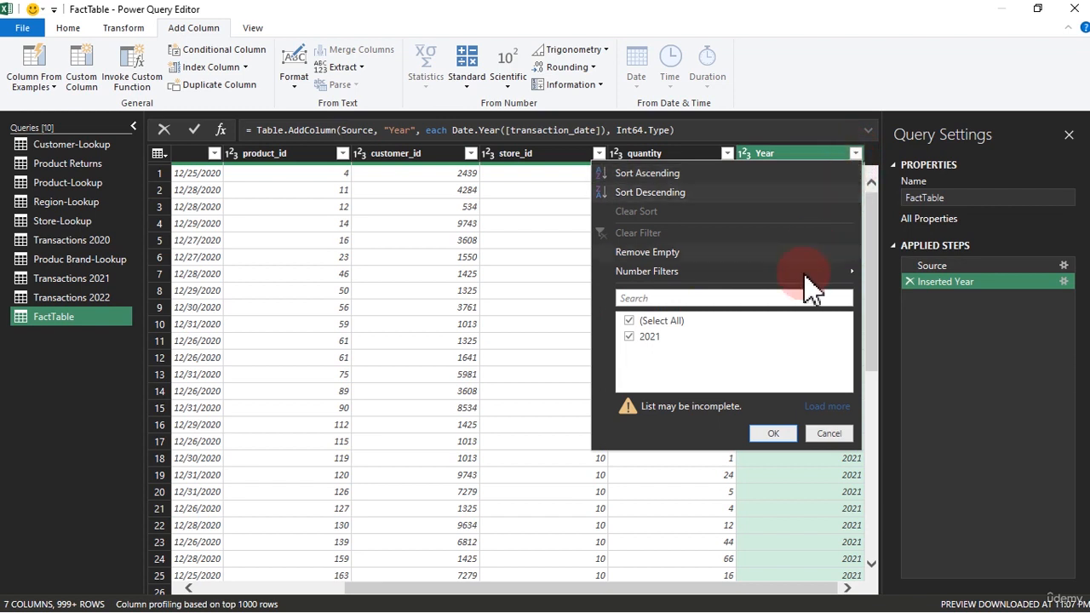
click(829, 407)
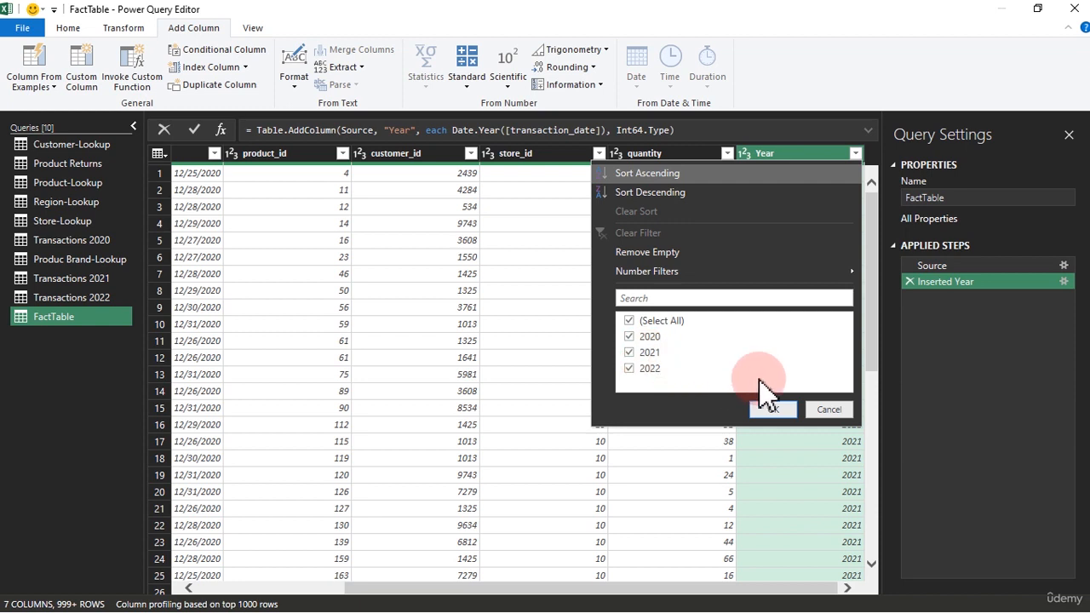
click(830, 410)
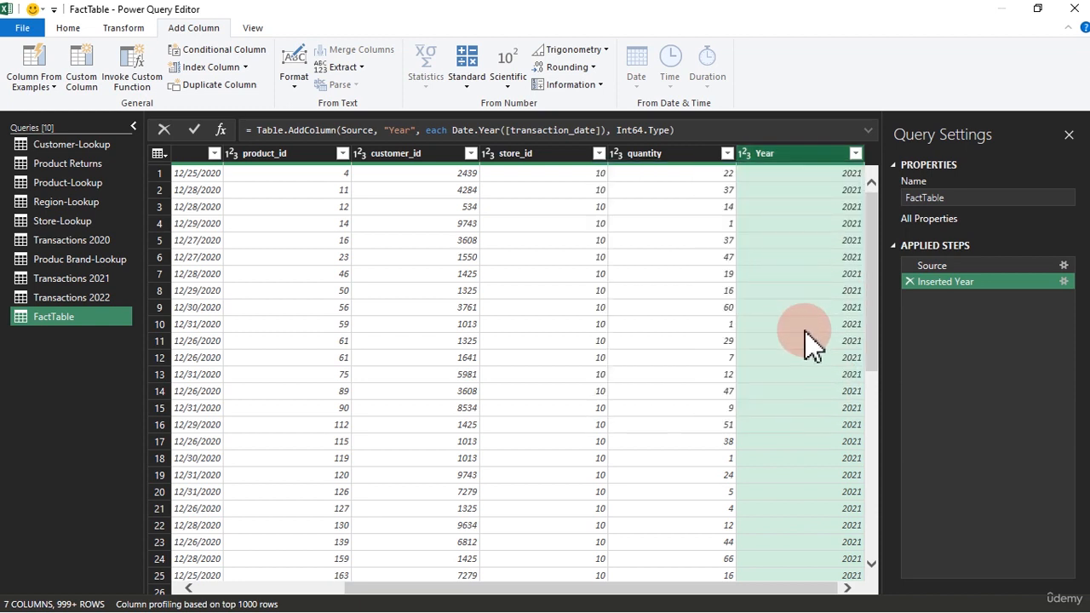
Step: Move the Year column to the beginning of the FactTable query
right_click(816, 156)
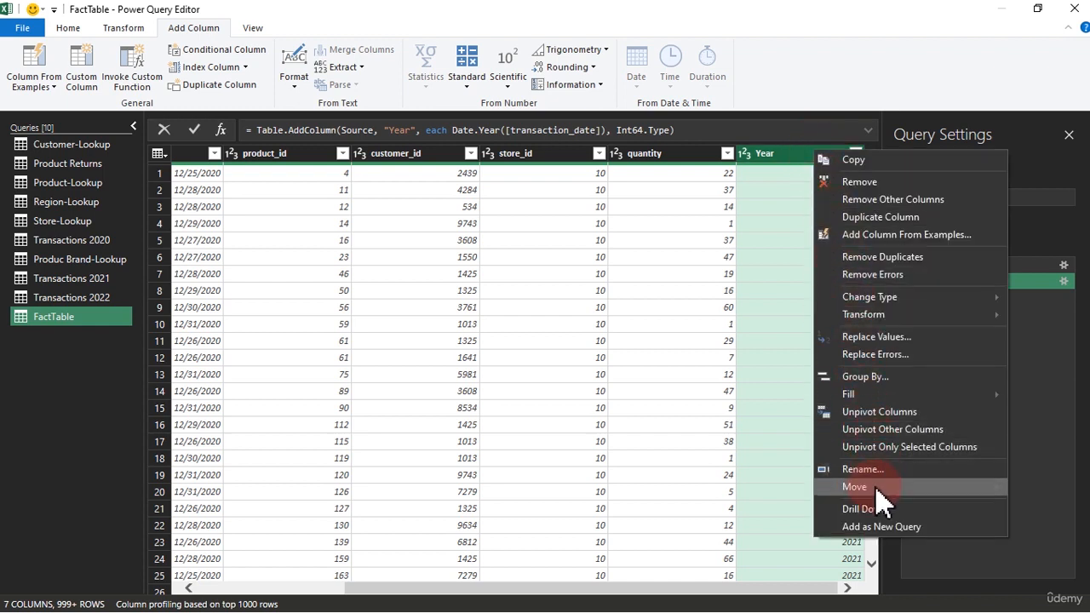
mouse_move(881, 490)
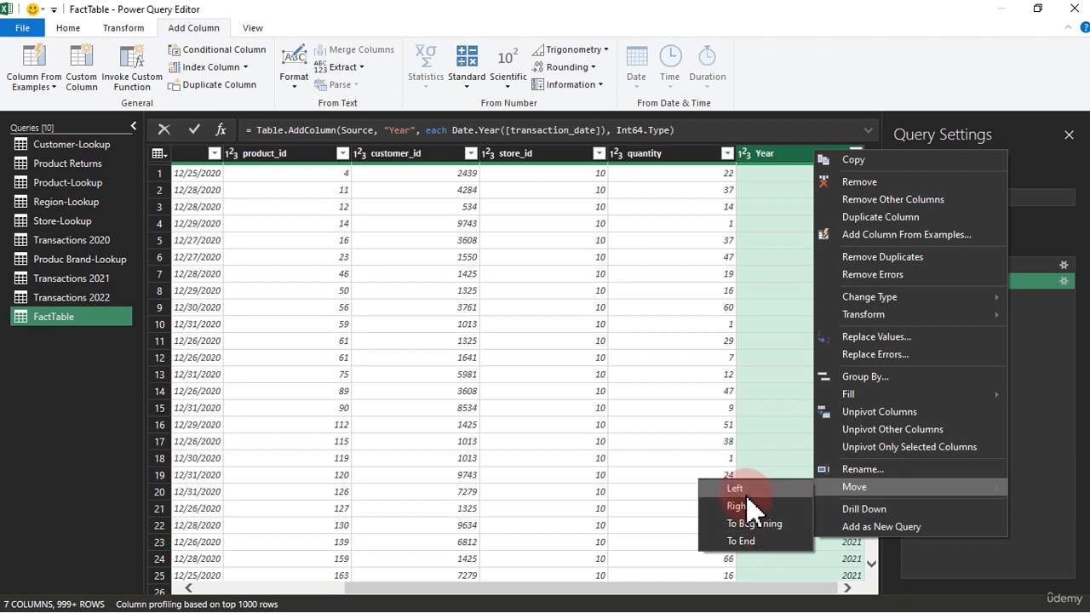
click(754, 523)
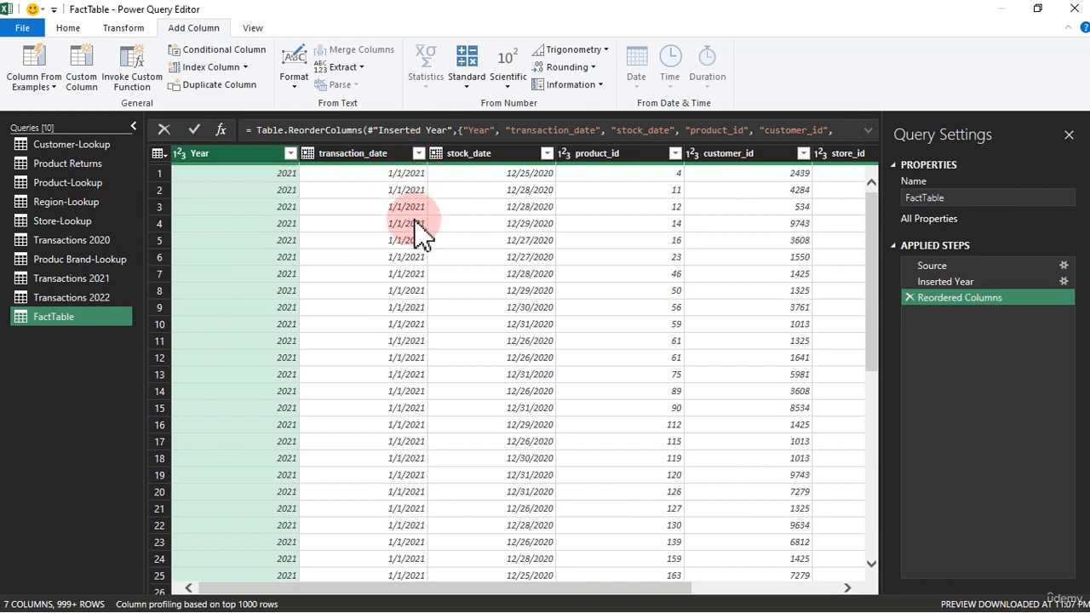
Step: Recheck the full list of years in the moved Year column's filter without filtering, and view the query at the Inserted Year step
click(290, 153)
click(251, 408)
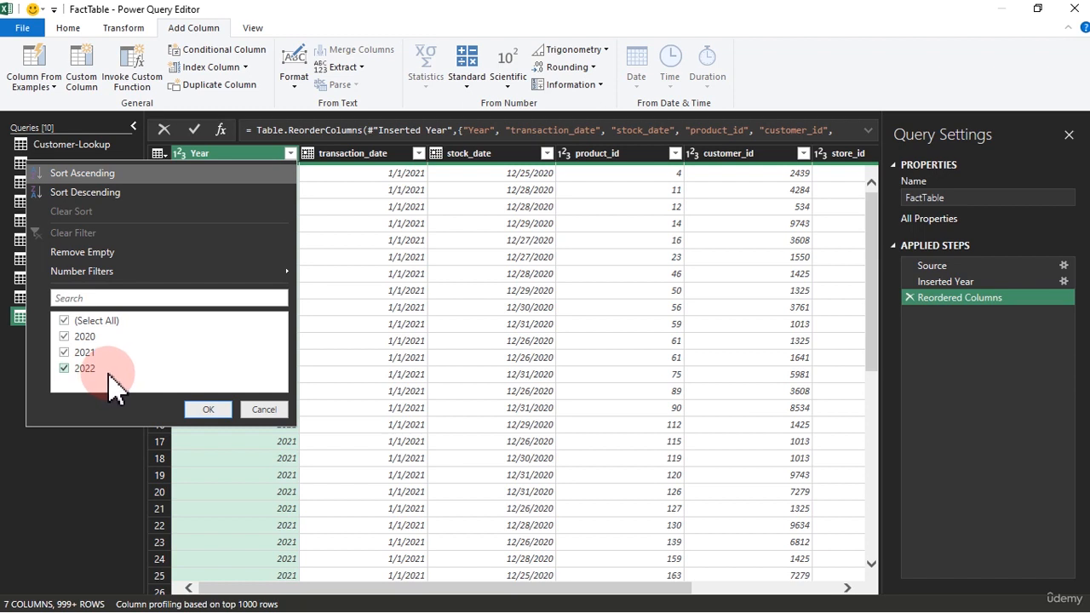
click(251, 408)
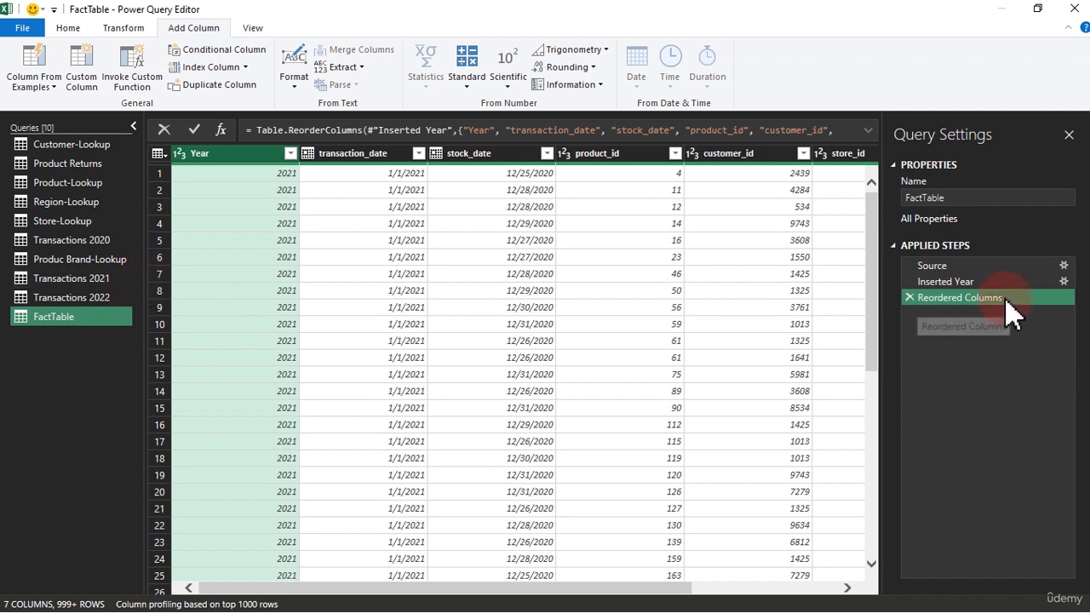
click(971, 282)
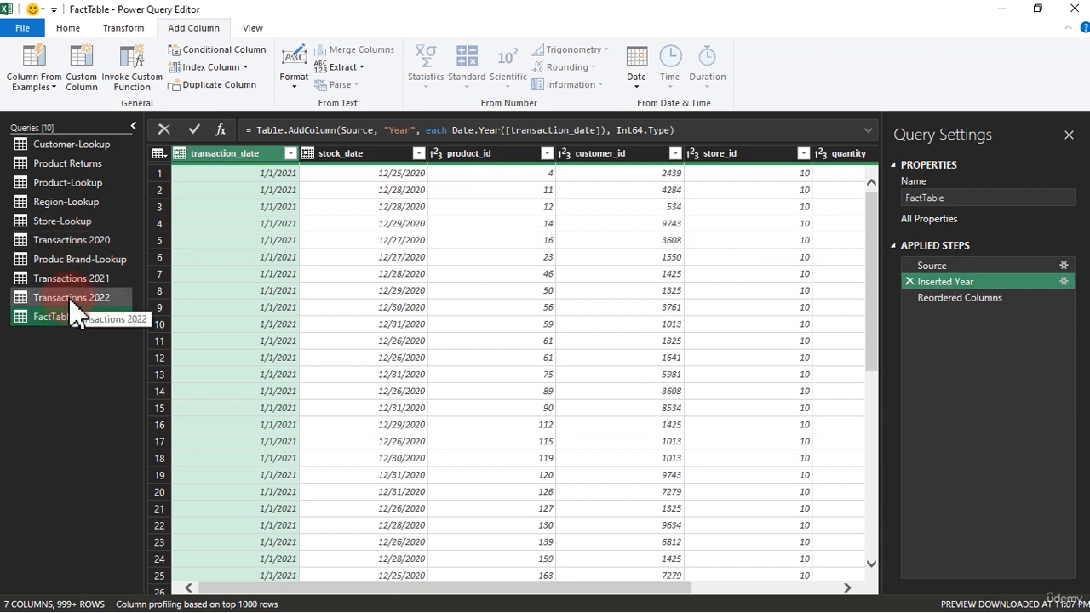
Step: Try to delete the Transactions 2020 query on its own
right_click(99, 245)
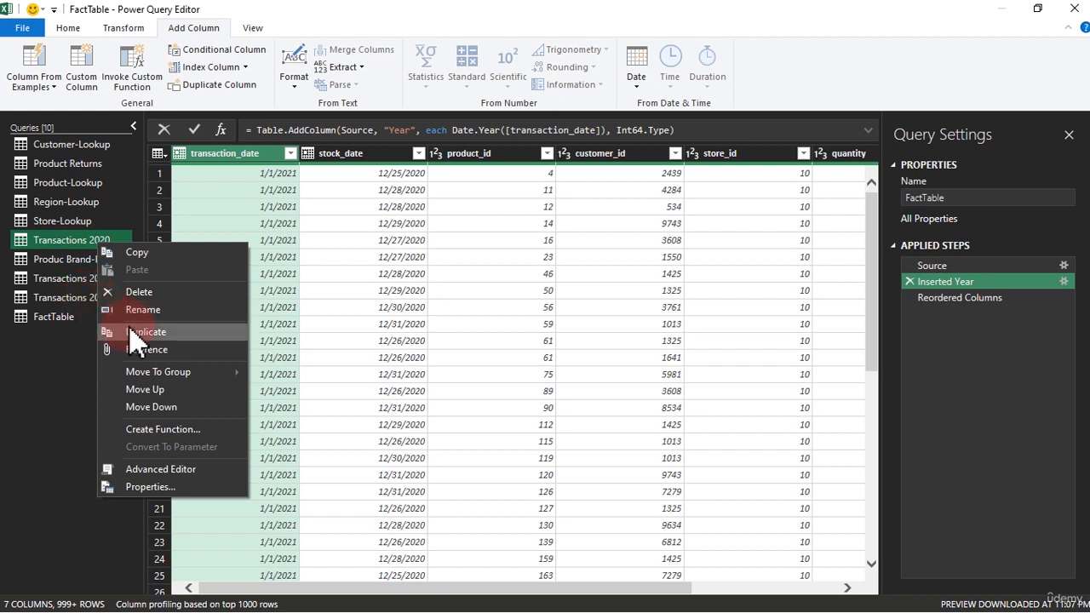
click(143, 309)
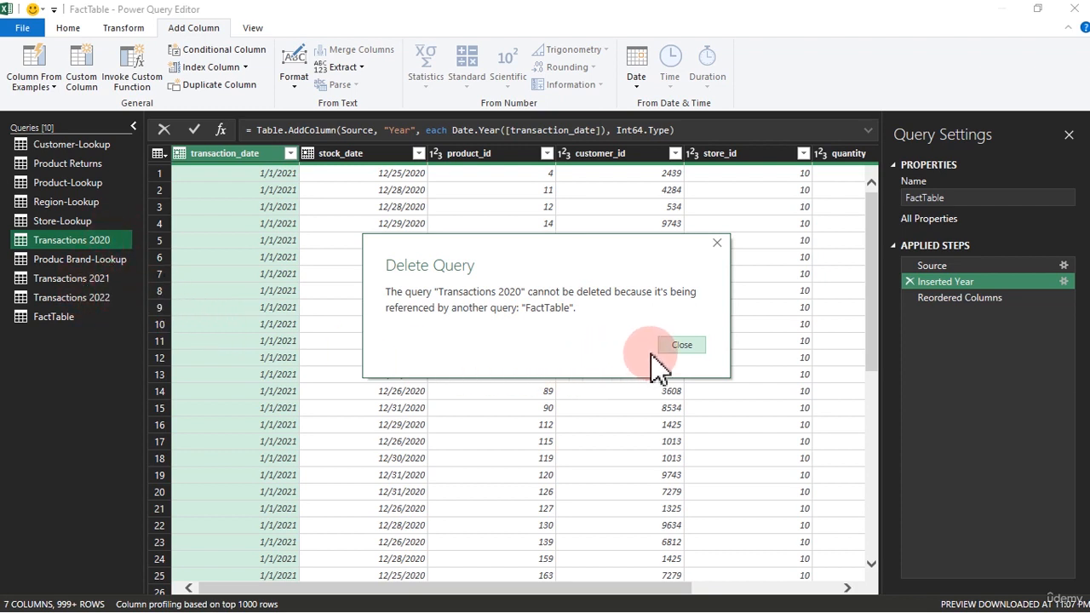
click(682, 349)
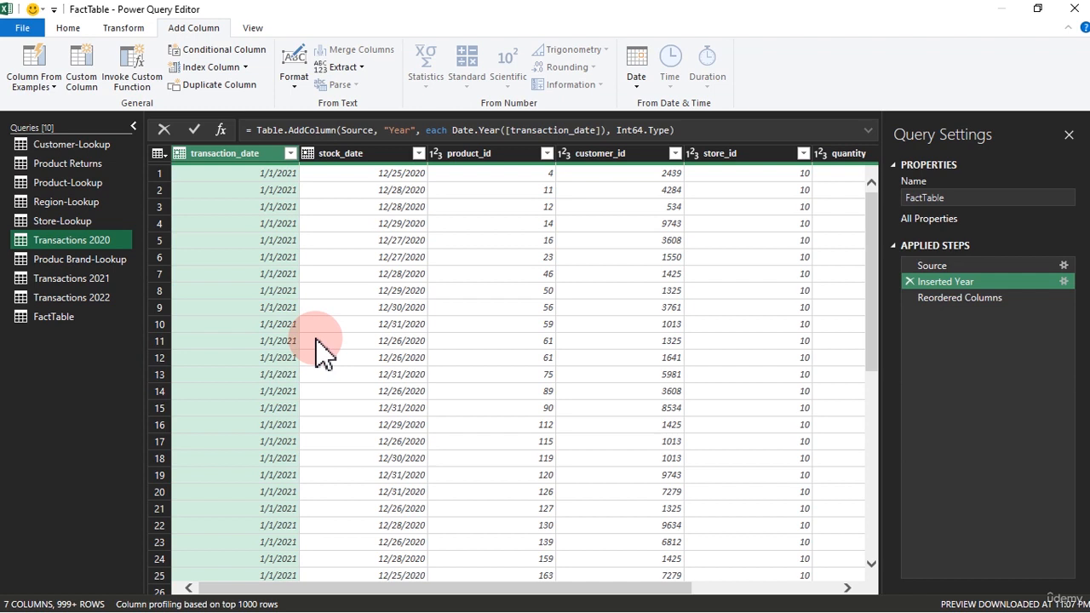
Step: Delete the Transactions 2020, Transactions 2021, Transactions 2022 and FactTable queries together
click(90, 281)
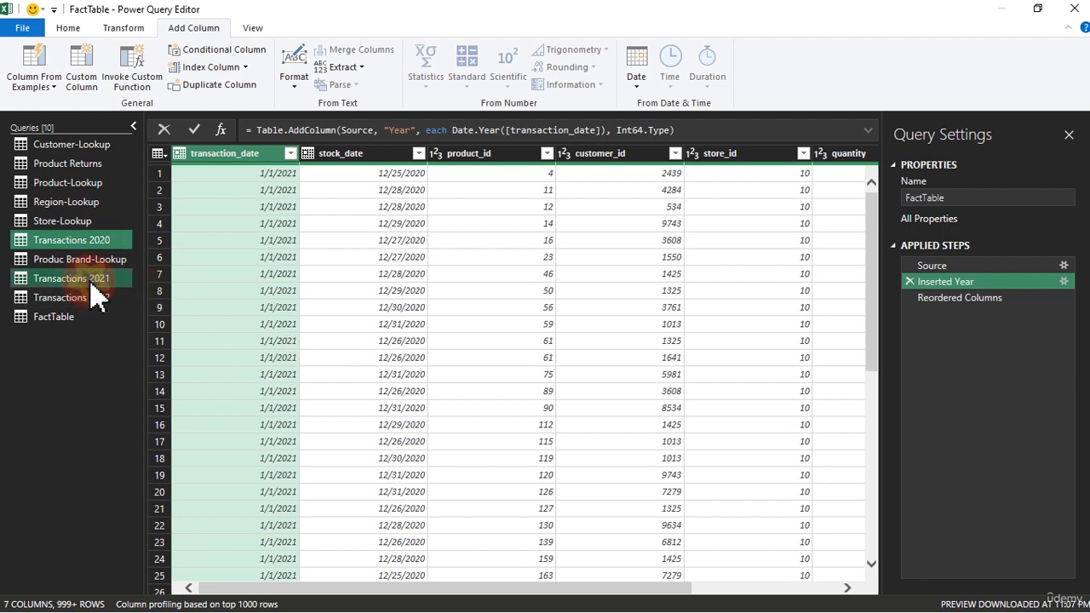
click(96, 299)
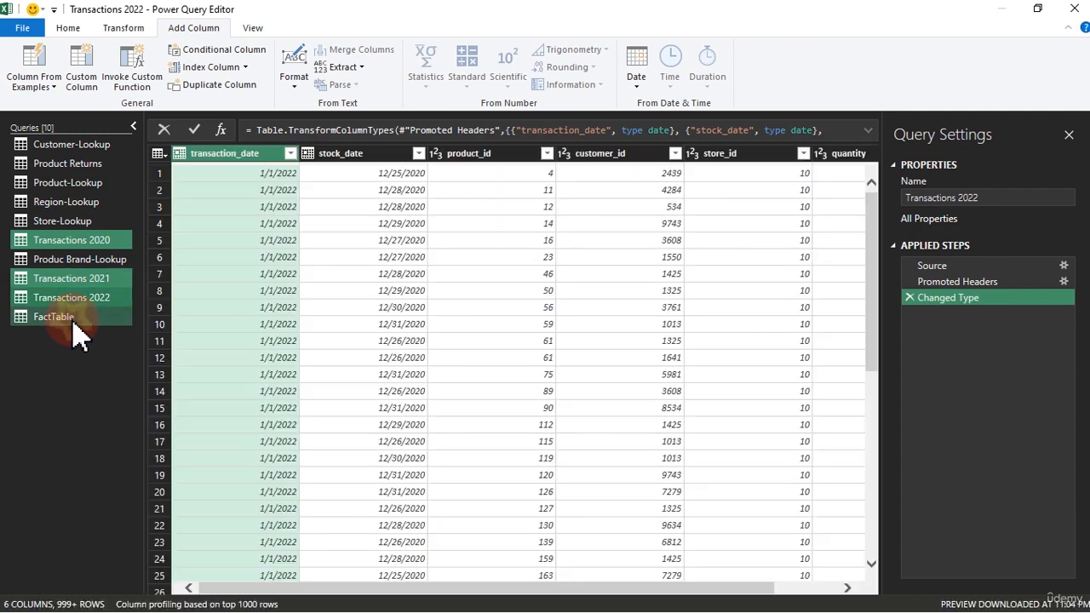
click(72, 316)
right_click(119, 292)
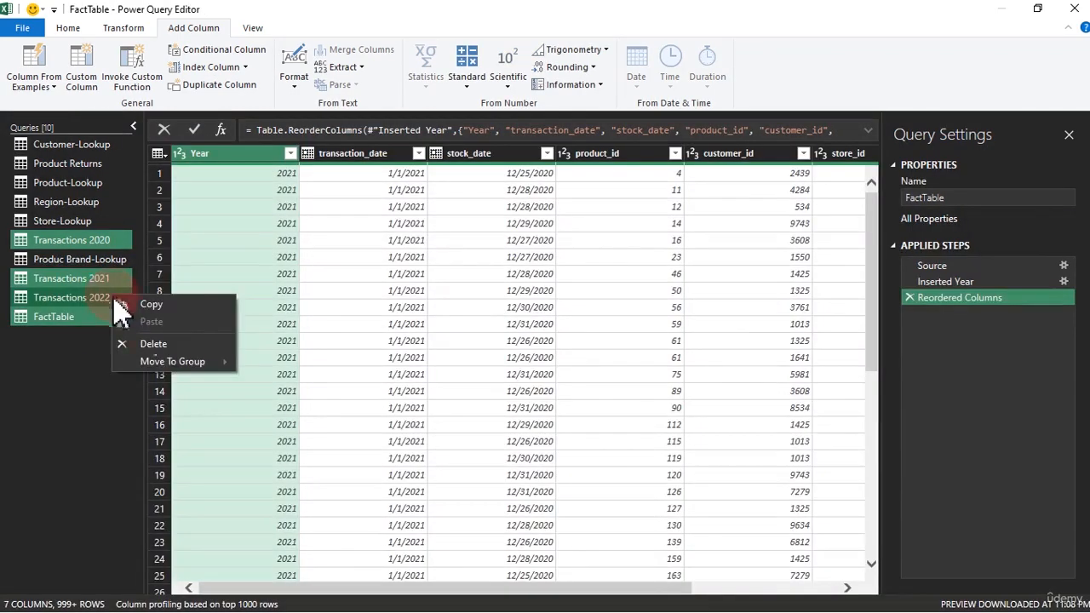
click(161, 343)
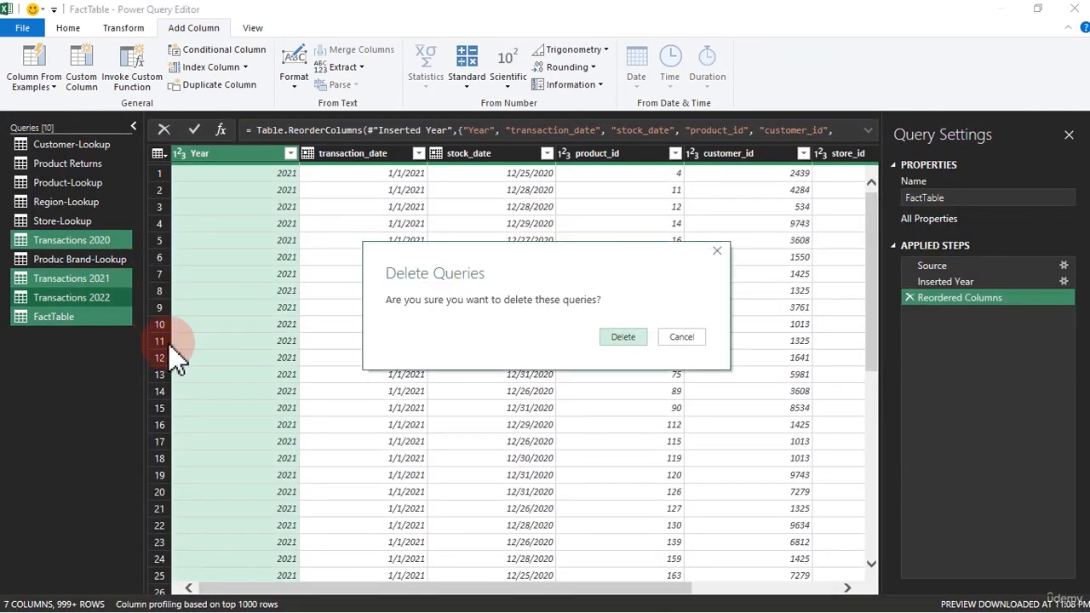
click(622, 338)
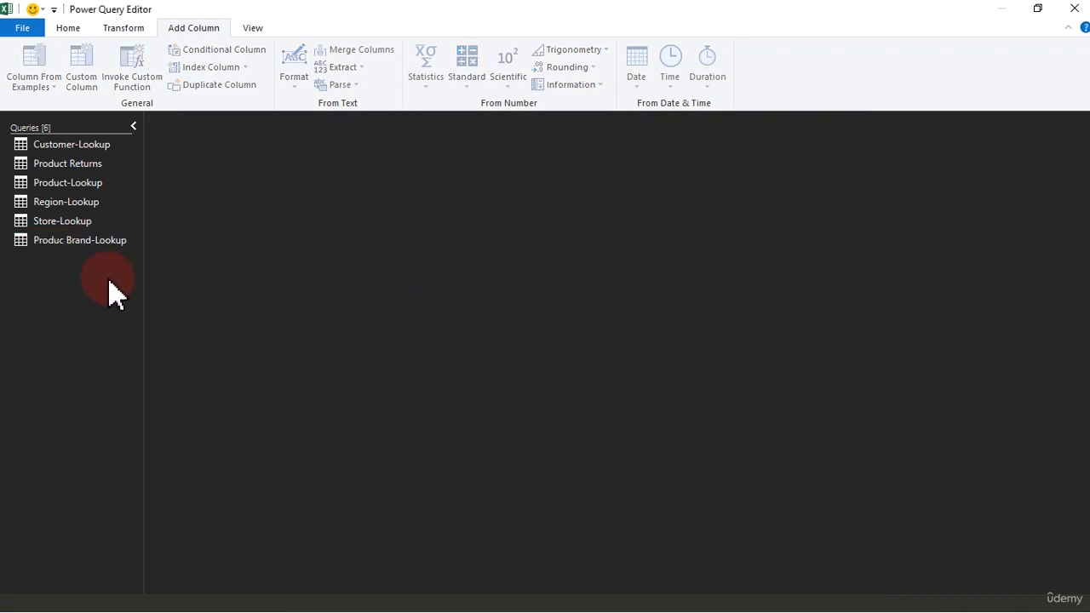
Step: Select the Produc Brand-Lookup query, then close the query editor and load the remaining queries into the workbook
click(86, 239)
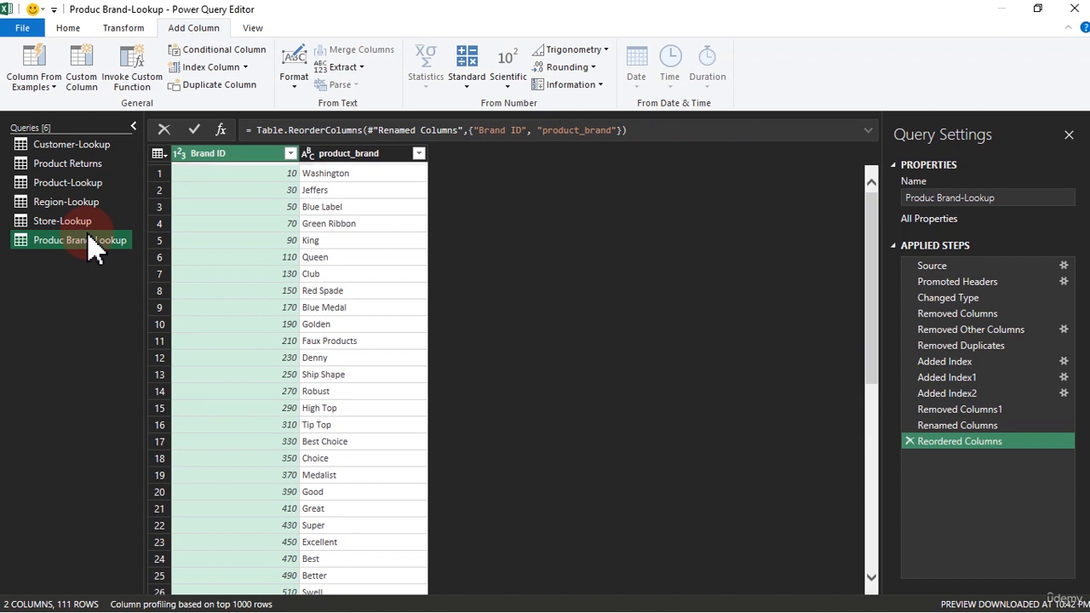
click(66, 28)
click(32, 87)
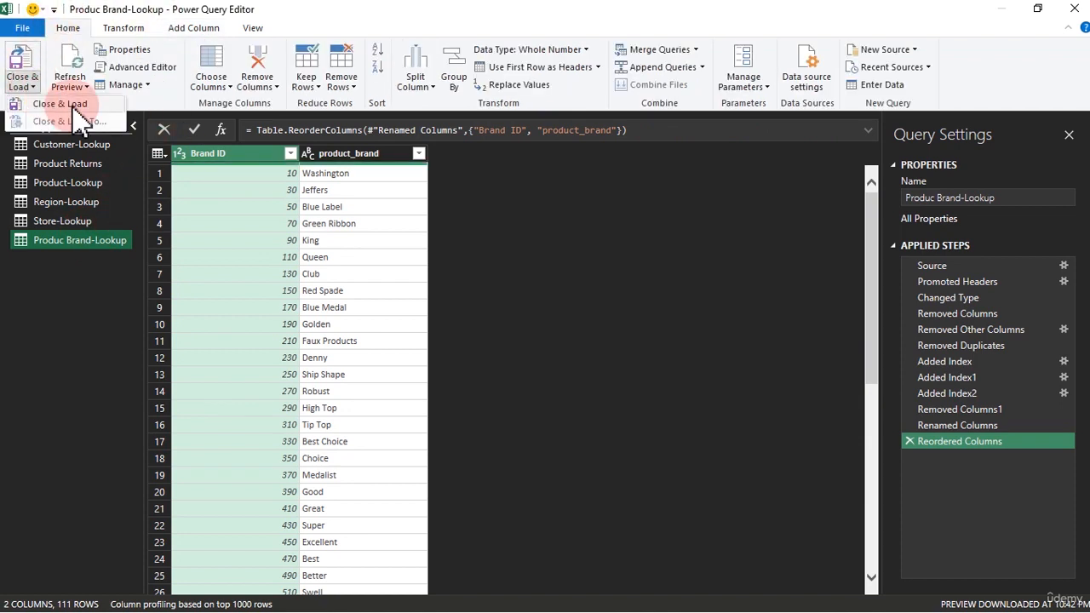
click(73, 103)
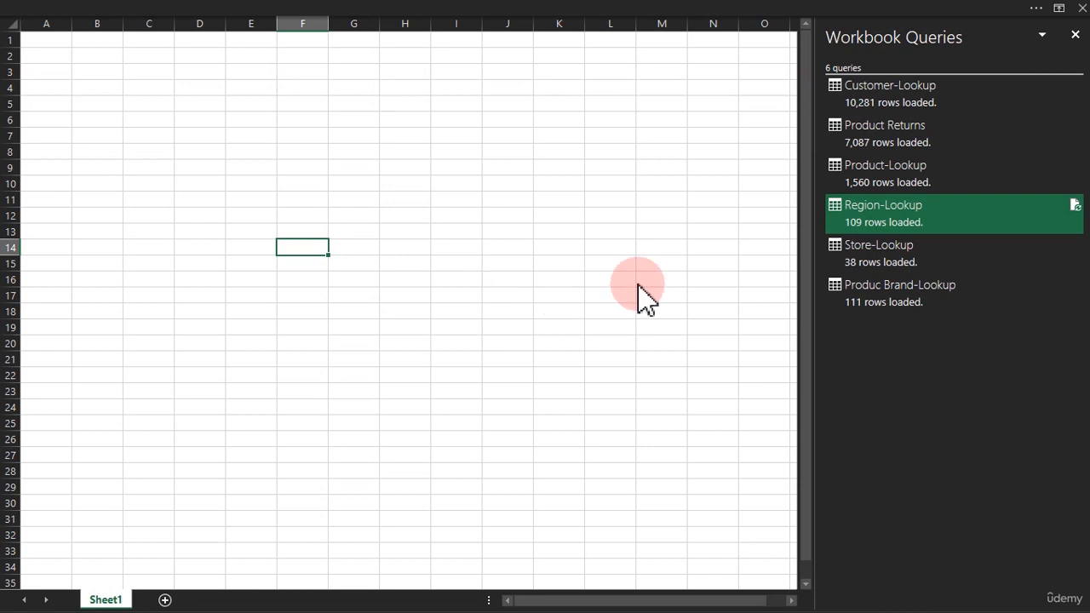